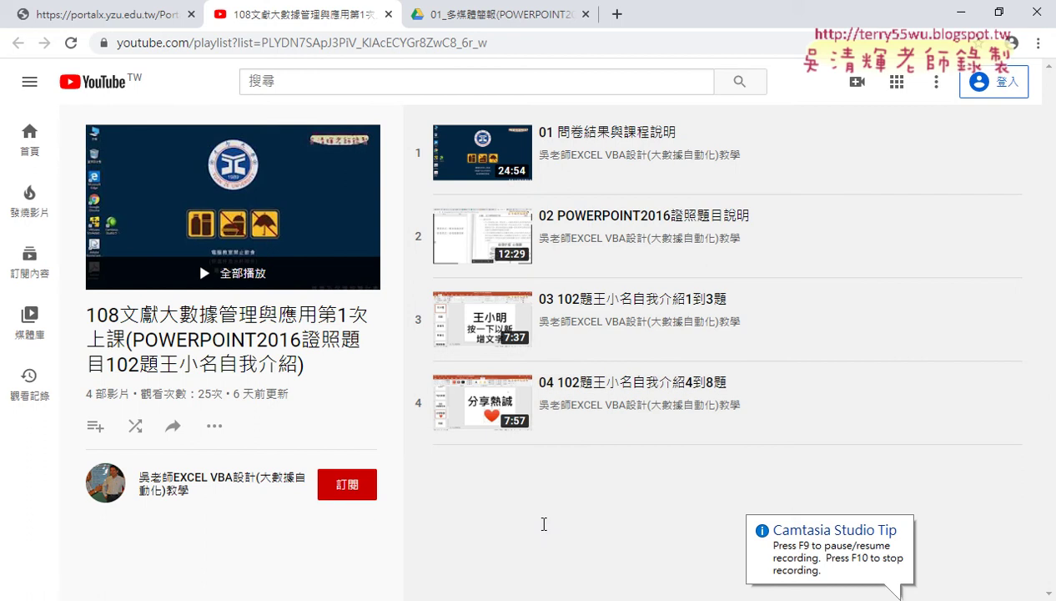
On the portal post, highlight the lesson list down to the playlist link.
{"action": "left_click", "coordinate": [121, 15]}
{"action": "left_click_drag", "start_coordinate": [716, 280], "coordinate": [250, 151]}
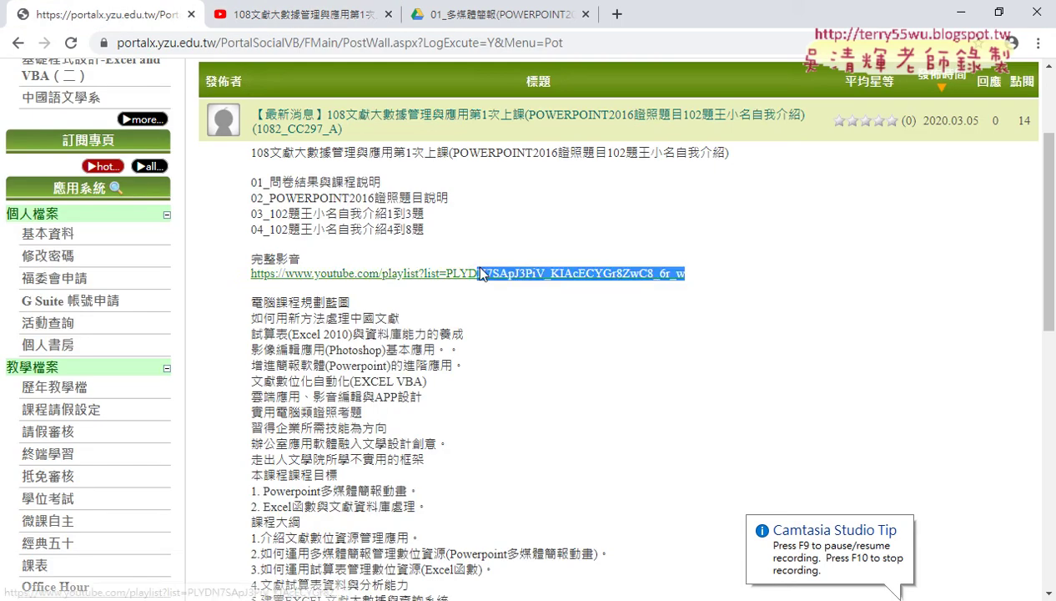
{"action": "left_click", "coordinate": [492, 231]}
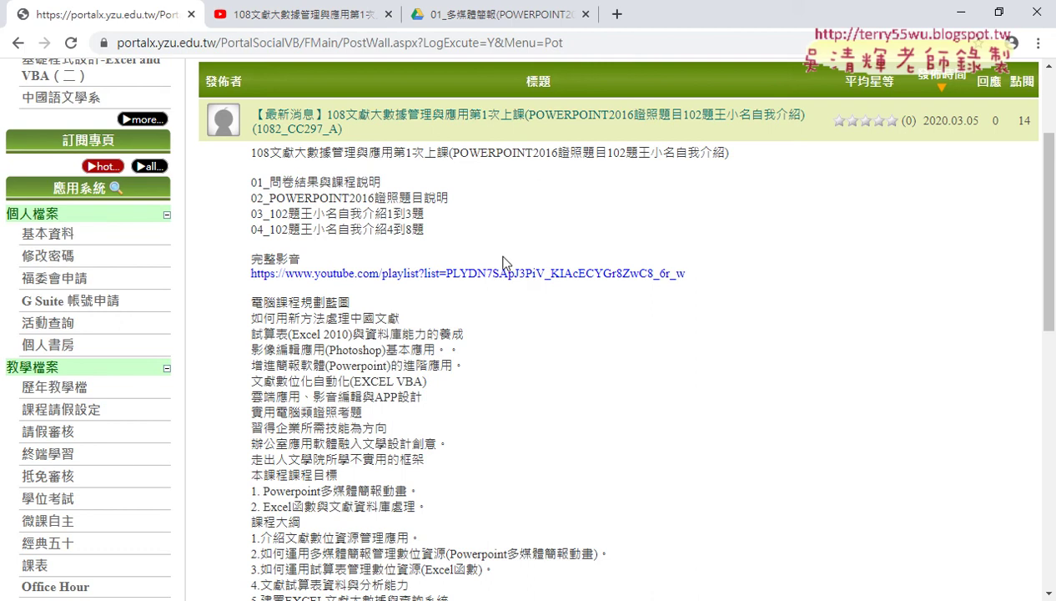
{"action": "scroll", "coordinate": [519, 354], "scroll_direction": "down", "scroll_amount": 1}
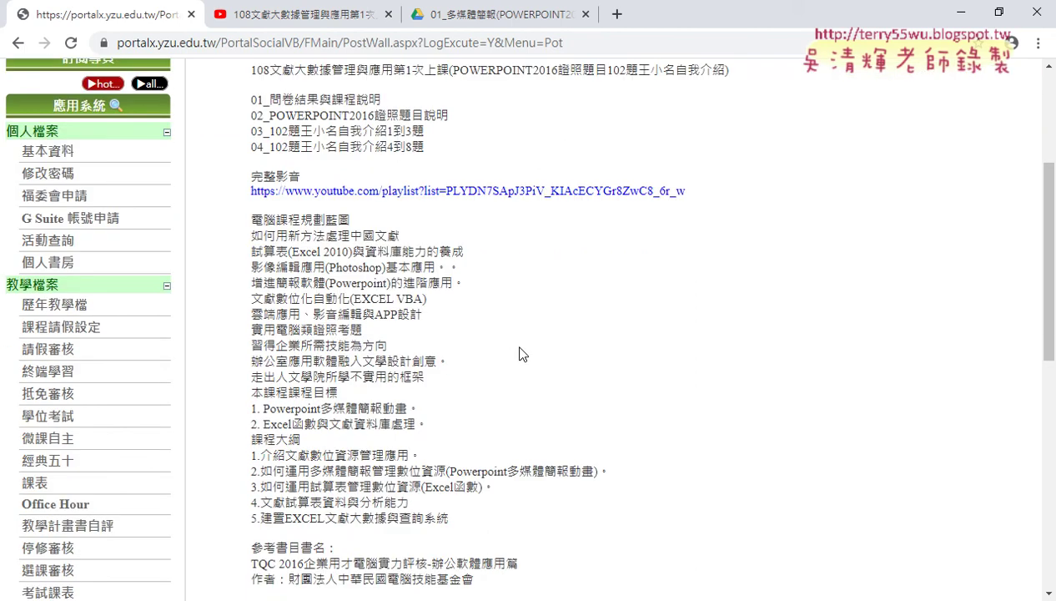
{"action": "scroll", "coordinate": [519, 354], "scroll_direction": "down", "scroll_amount": 2}
Highlight the PowerPoint and Excel course objectives, then bring up the Drive folder.
{"action": "left_click_drag", "start_coordinate": [265, 243], "coordinate": [407, 241]}
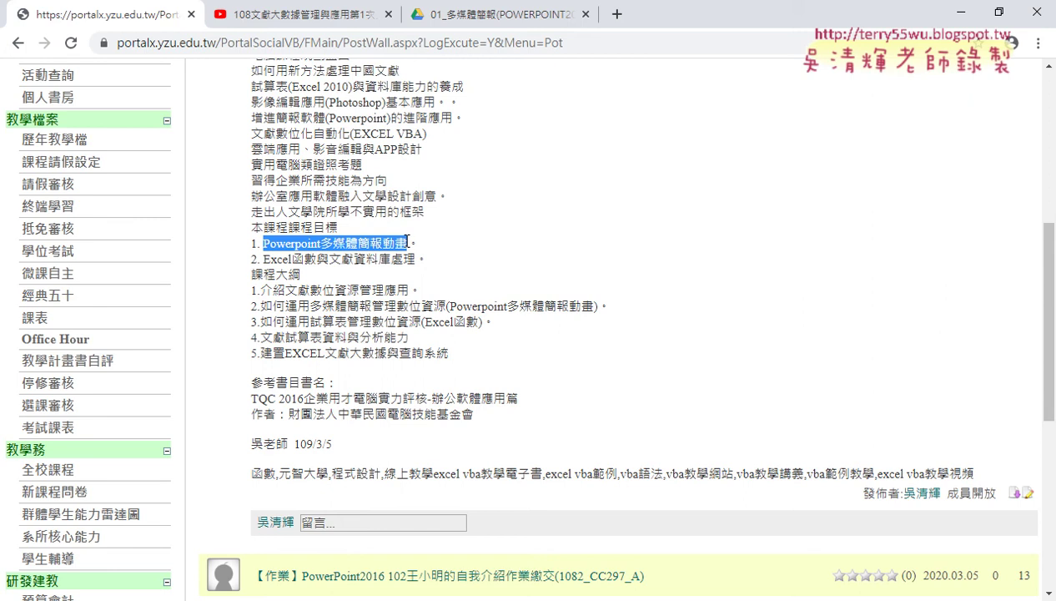
{"action": "left_click_drag", "start_coordinate": [263, 258], "coordinate": [429, 267]}
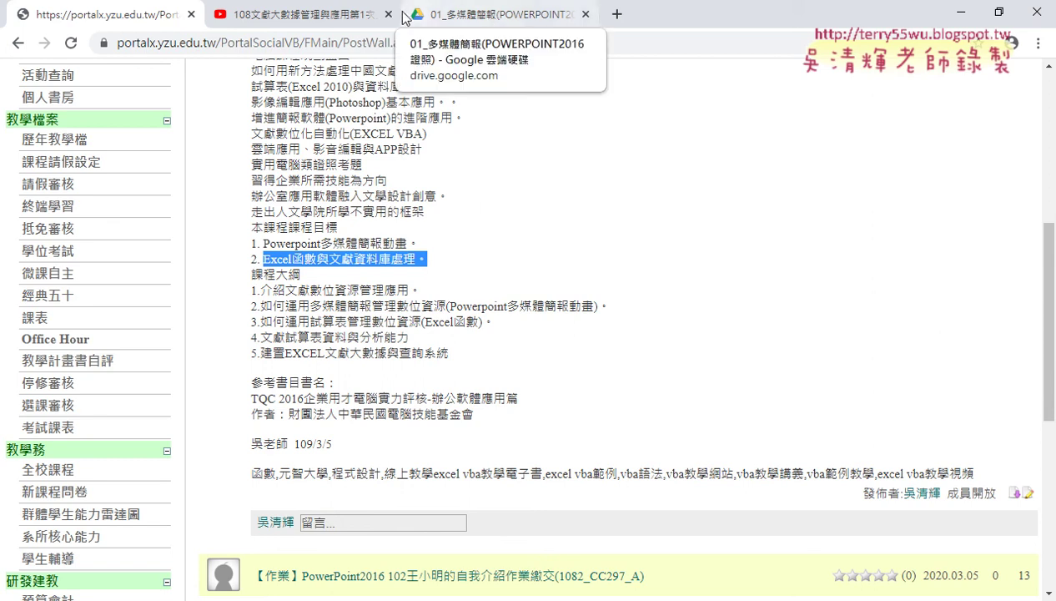
{"action": "left_click", "coordinate": [458, 15]}
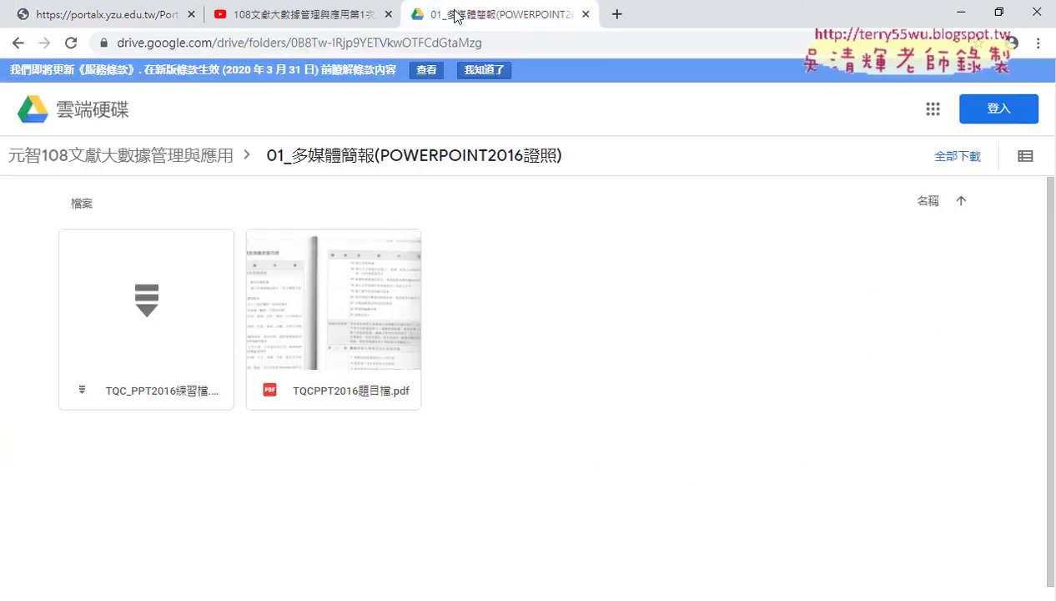
Go up to the parent course folder and load the gg.gg/ppt2excel short link.
{"action": "left_click", "coordinate": [17, 43]}
{"action": "left_click", "coordinate": [288, 43]}
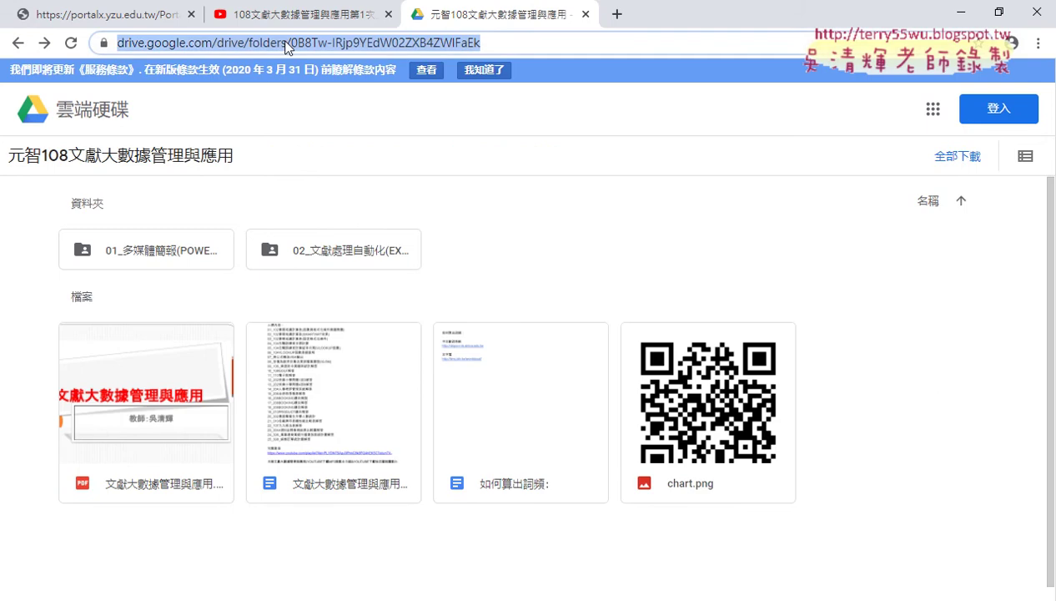
{"action": "type", "text": "gg"}
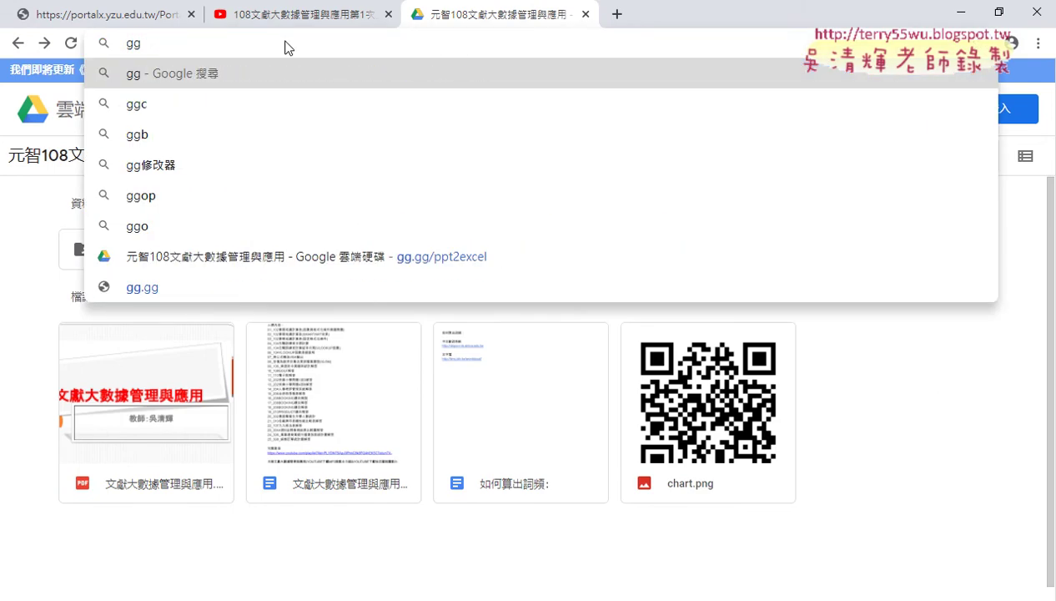
{"action": "type", "text": ".gg"}
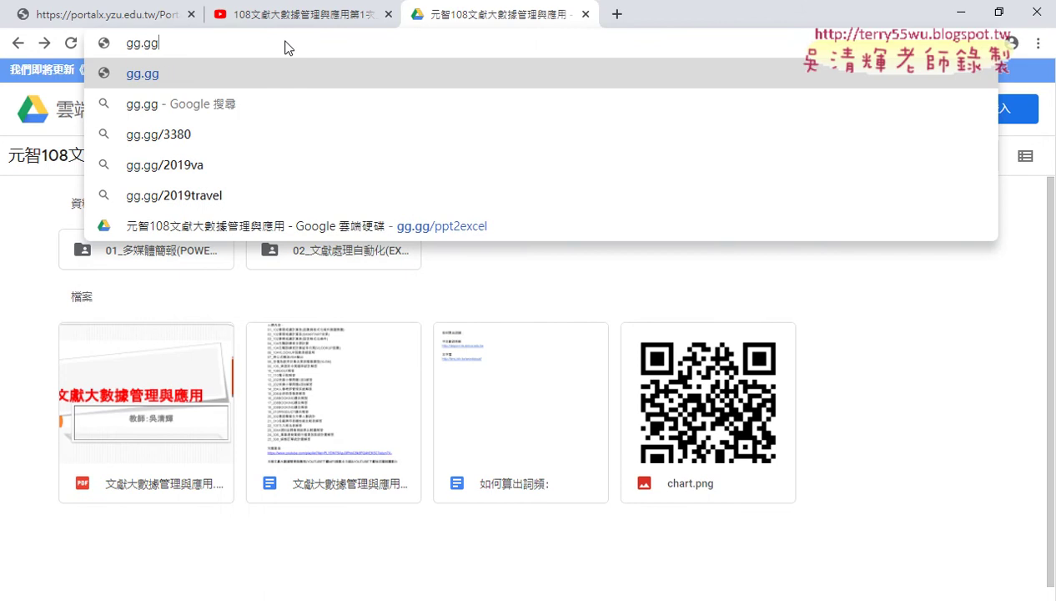
{"action": "type", "text": "/pp"}
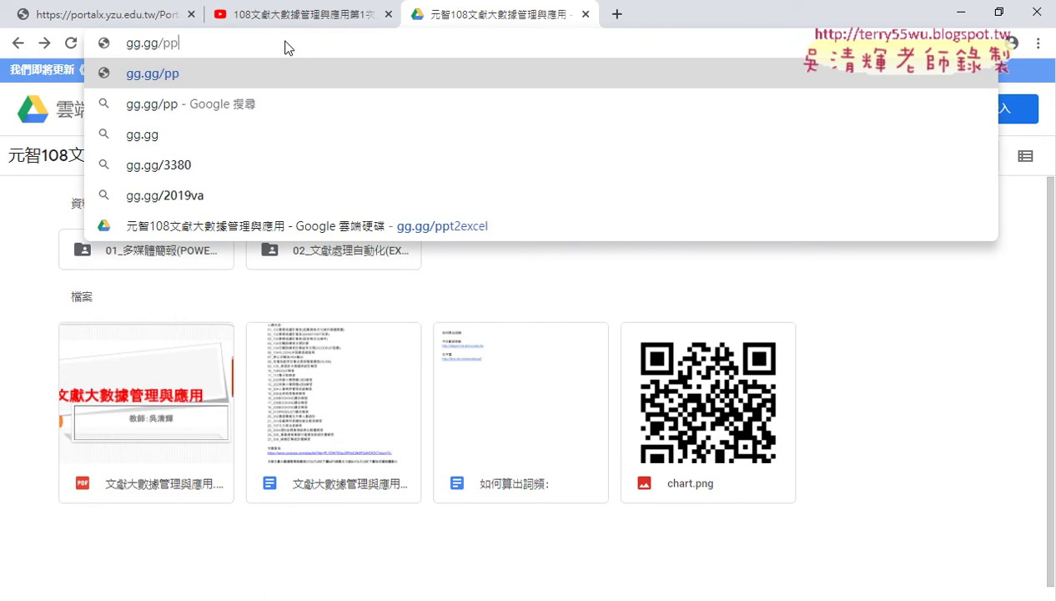
{"action": "type", "text": "t2"}
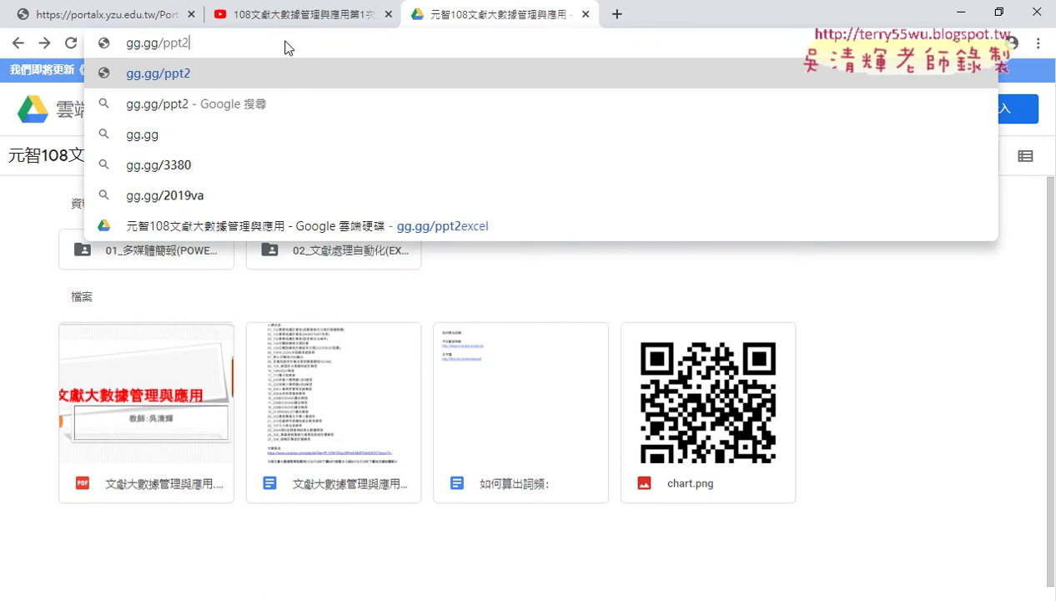
{"action": "type", "text": "exce"}
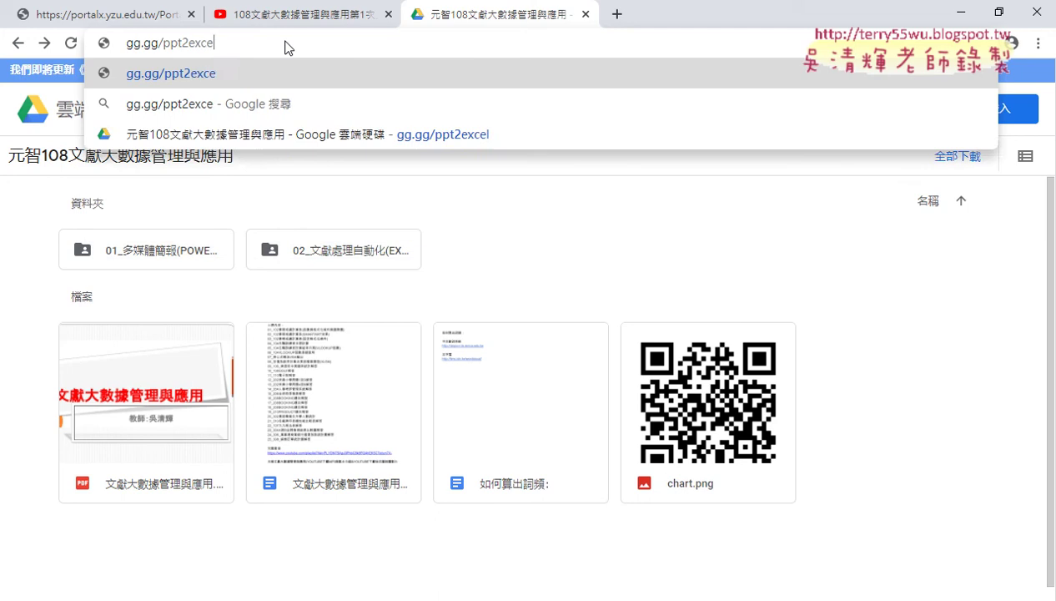
{"action": "type", "text": "l"}
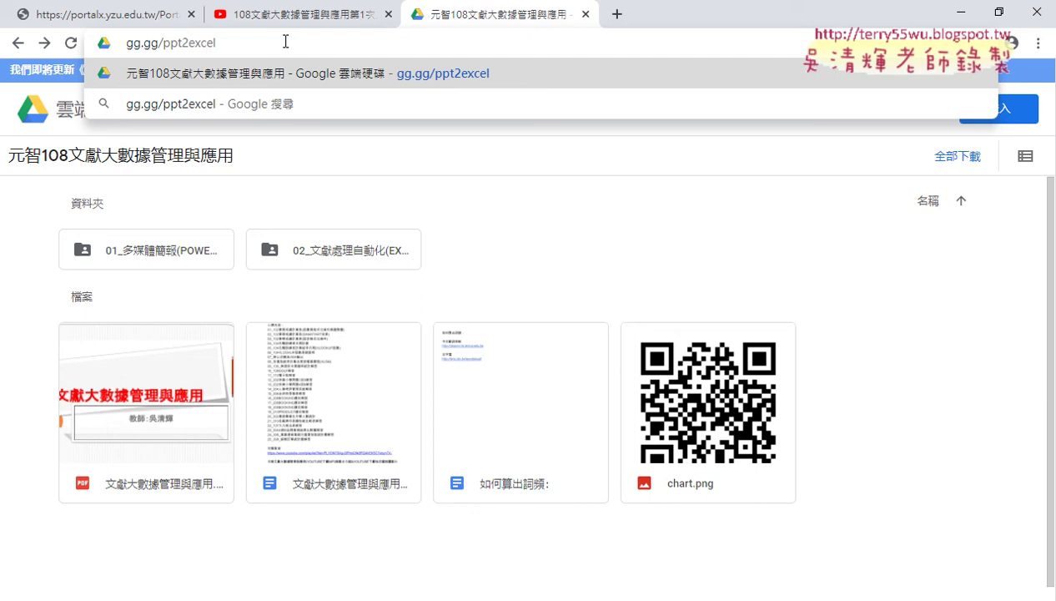
{"action": "key", "text": "Return"}
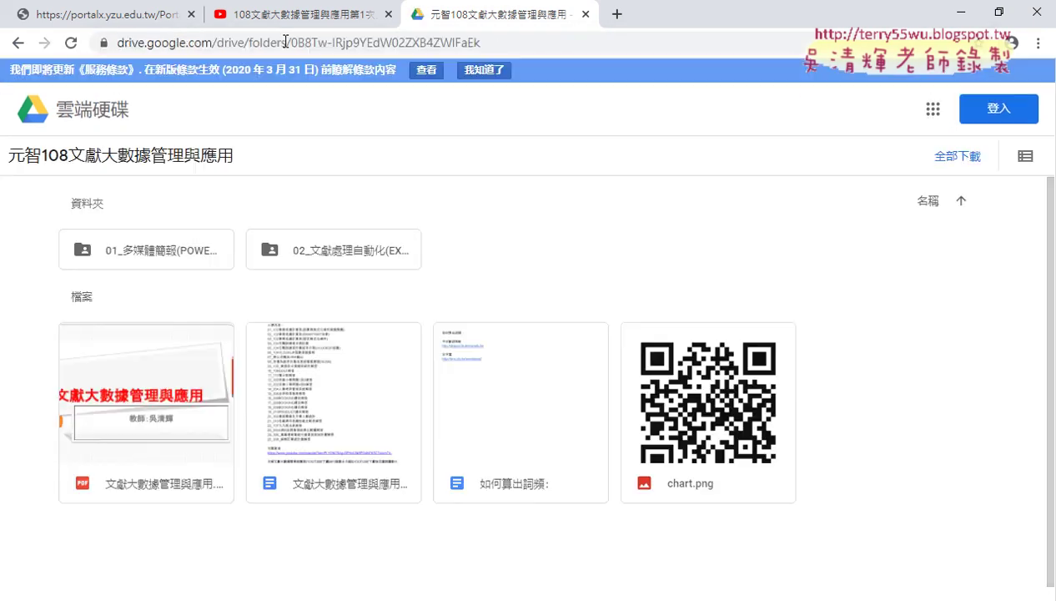
In the PowerPoint certification subfolder, open TQCPPT2016題目檔.pdf in a separate window.
{"action": "double_click", "coordinate": [177, 258]}
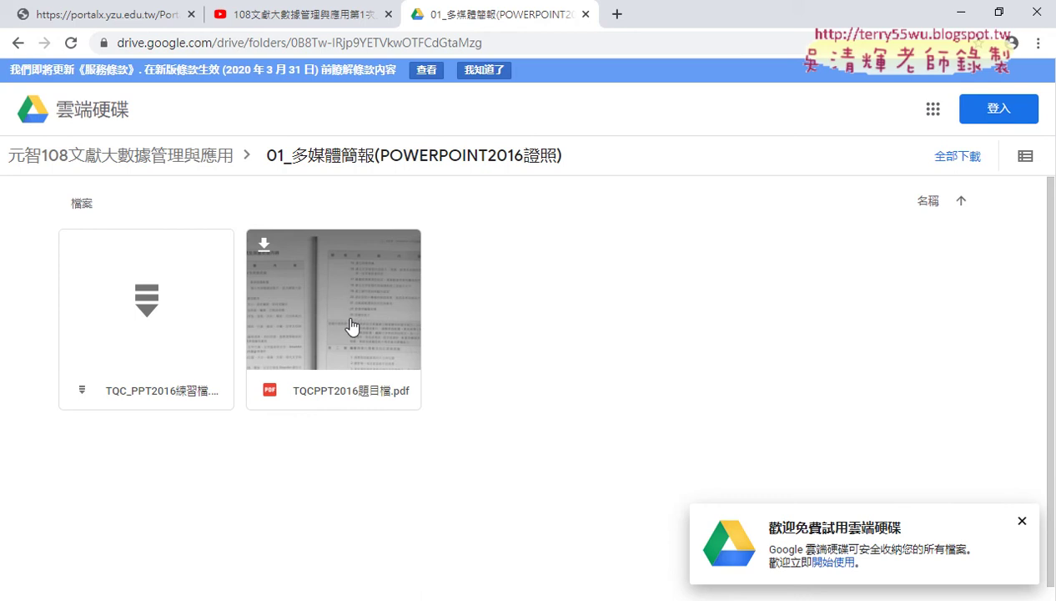
{"action": "double_click", "coordinate": [343, 298]}
{"action": "left_click", "coordinate": [1030, 81]}
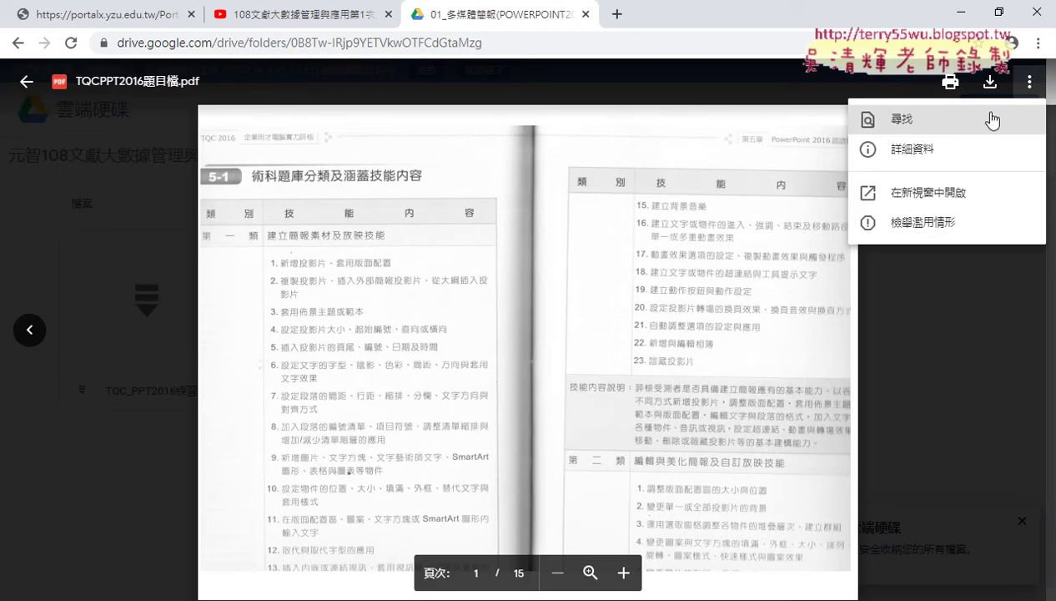
{"action": "left_click", "coordinate": [940, 201]}
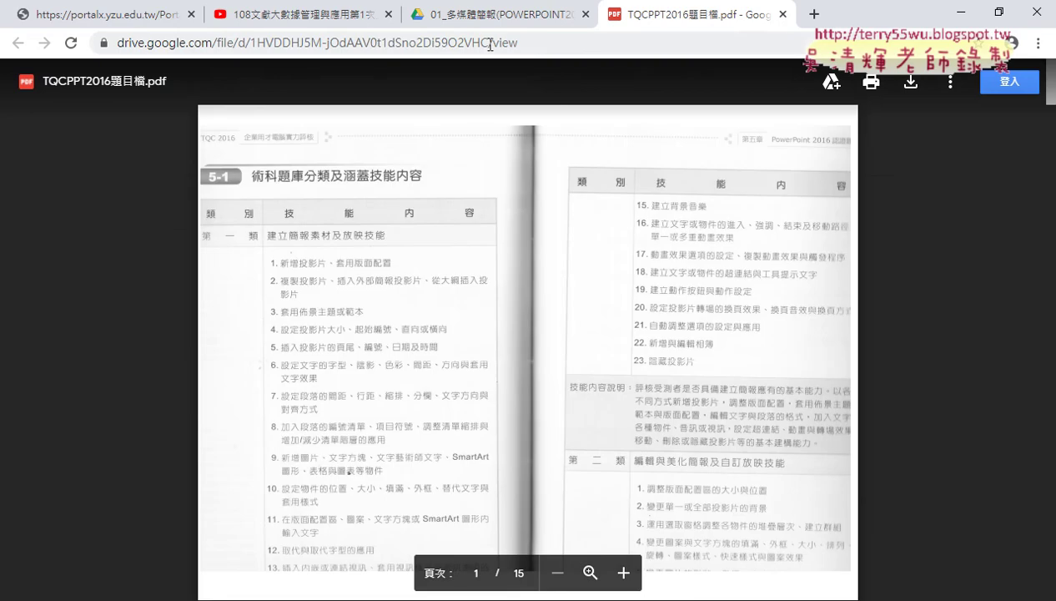
{"action": "left_click", "coordinate": [479, 13]}
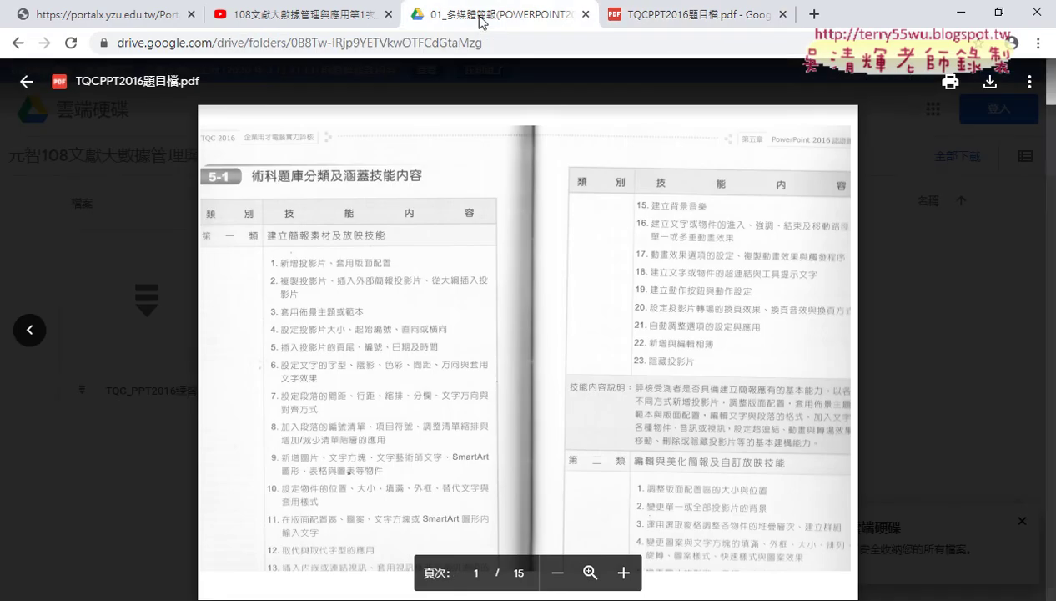
{"action": "left_click", "coordinate": [27, 81]}
Download TQC_PPT2016練習檔.zip and show it in the Downloads folder.
{"action": "double_click", "coordinate": [157, 321]}
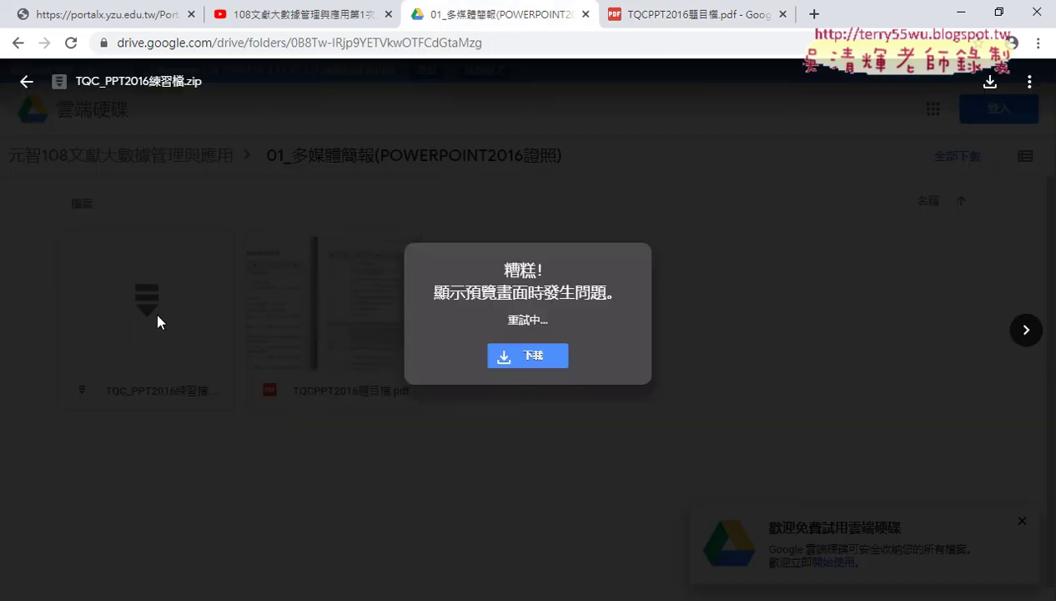
{"action": "left_click", "coordinate": [526, 363]}
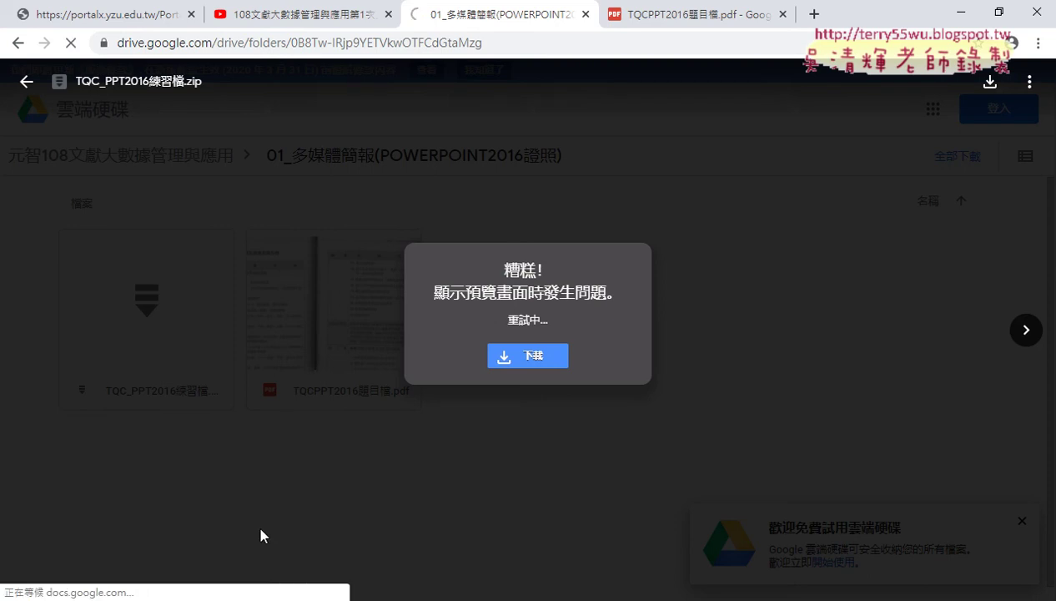
{"action": "left_click", "coordinate": [171, 581]}
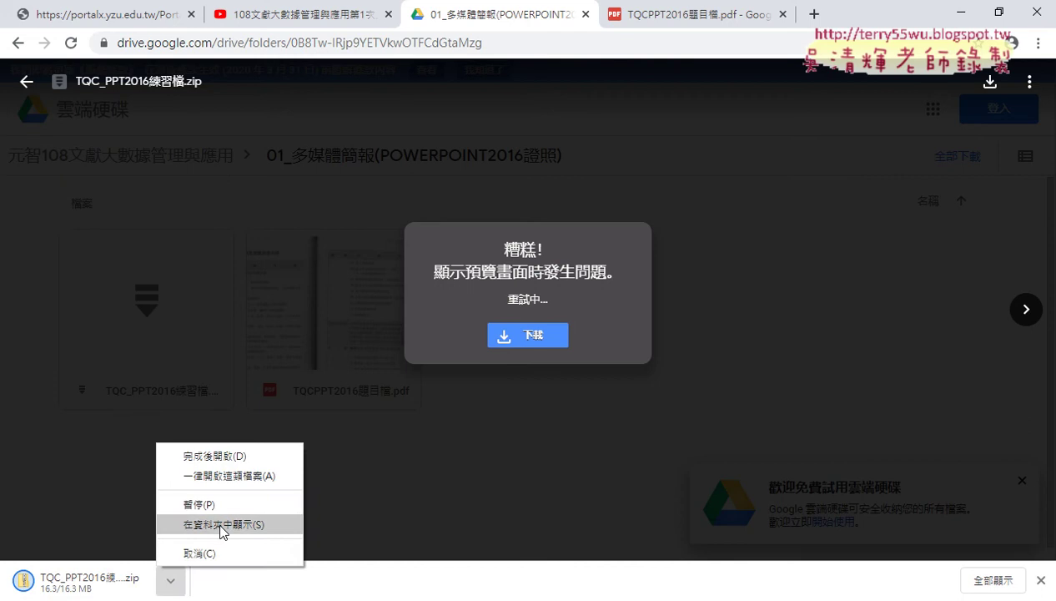
{"action": "left_click", "coordinate": [222, 523]}
{"action": "right_click", "coordinate": [456, 233]}
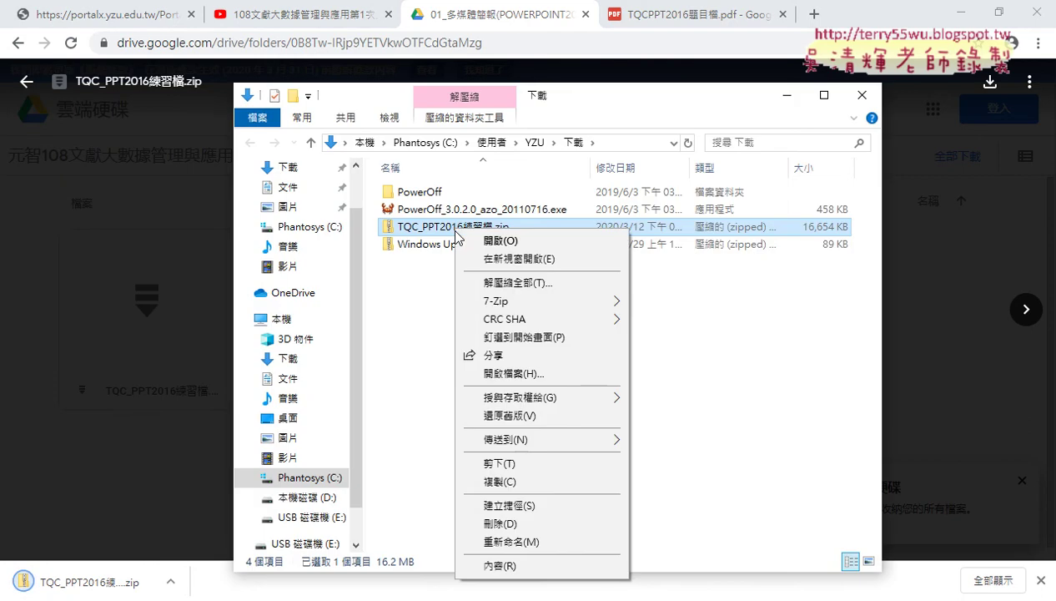
Extract the zip here, then open 01_Mind_mapping.txt from folder 102 in Notepad.
{"action": "left_click", "coordinate": [704, 359]}
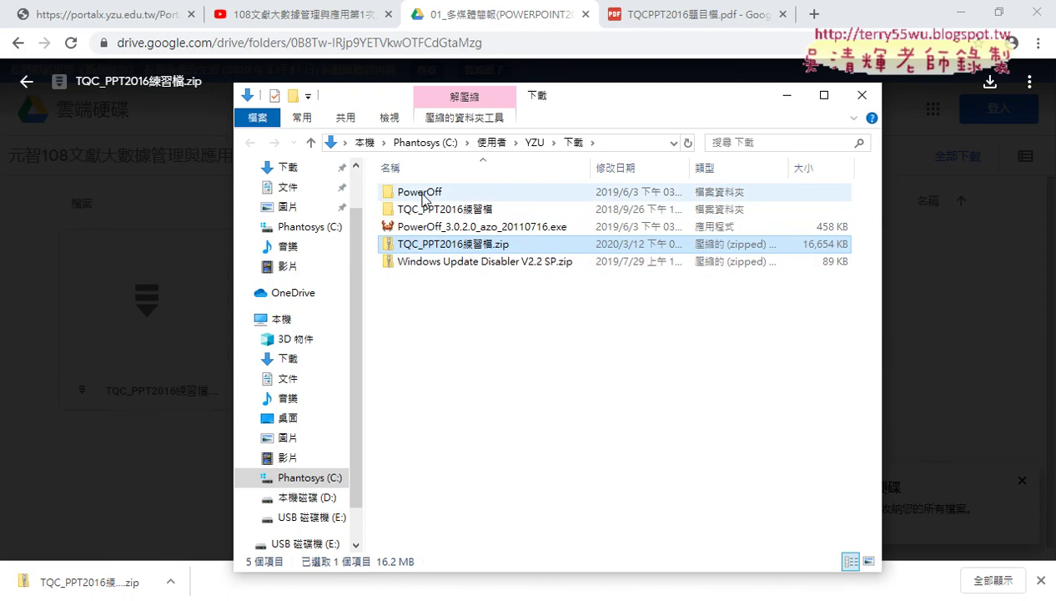
{"action": "double_click", "coordinate": [417, 208]}
{"action": "left_click", "coordinate": [413, 195]}
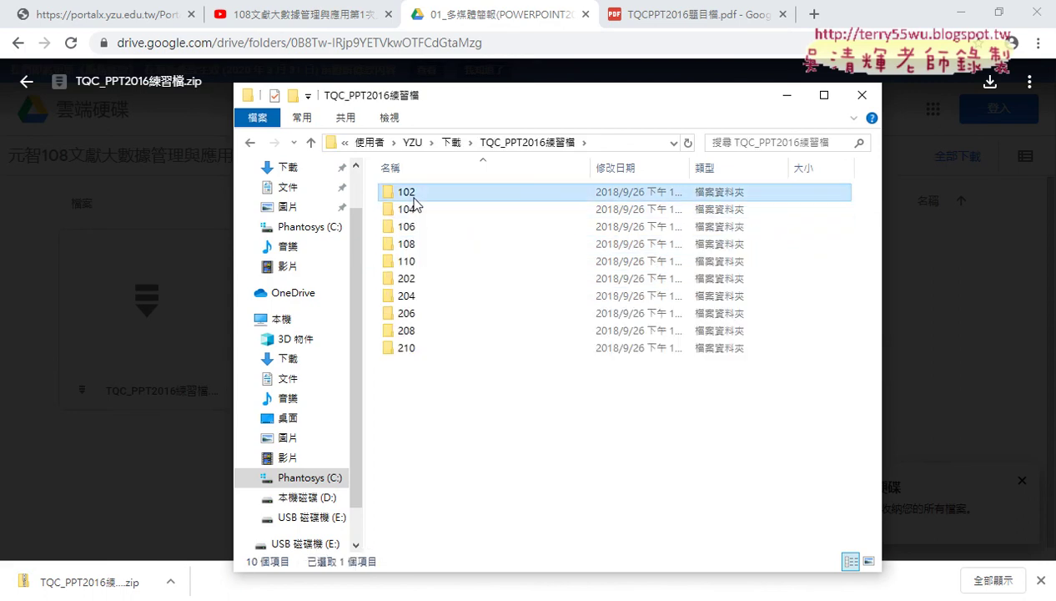
{"action": "left_click", "coordinate": [416, 214]}
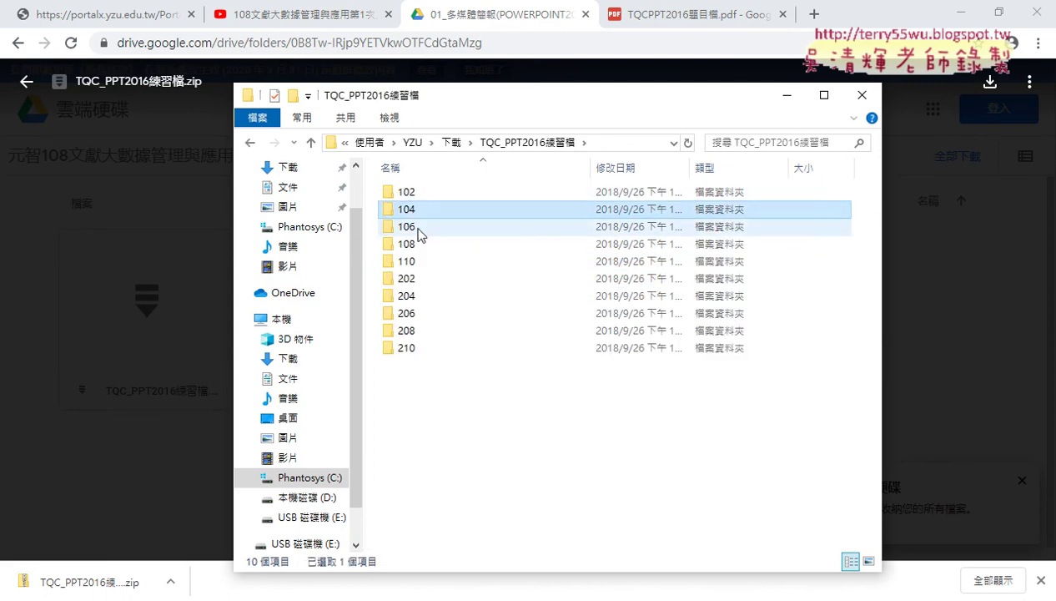
{"action": "double_click", "coordinate": [421, 196]}
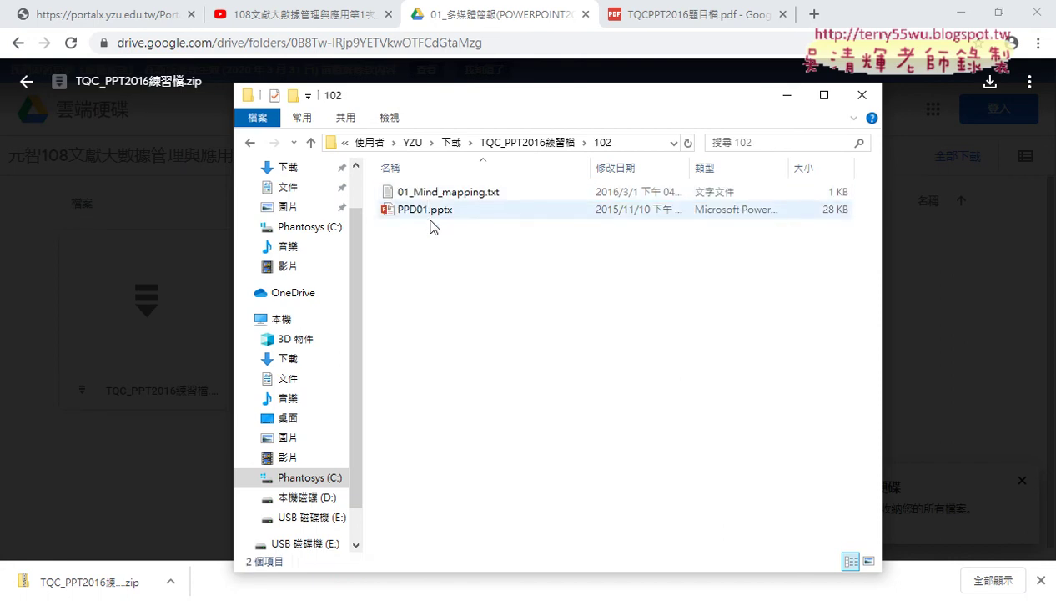
{"action": "double_click", "coordinate": [459, 194]}
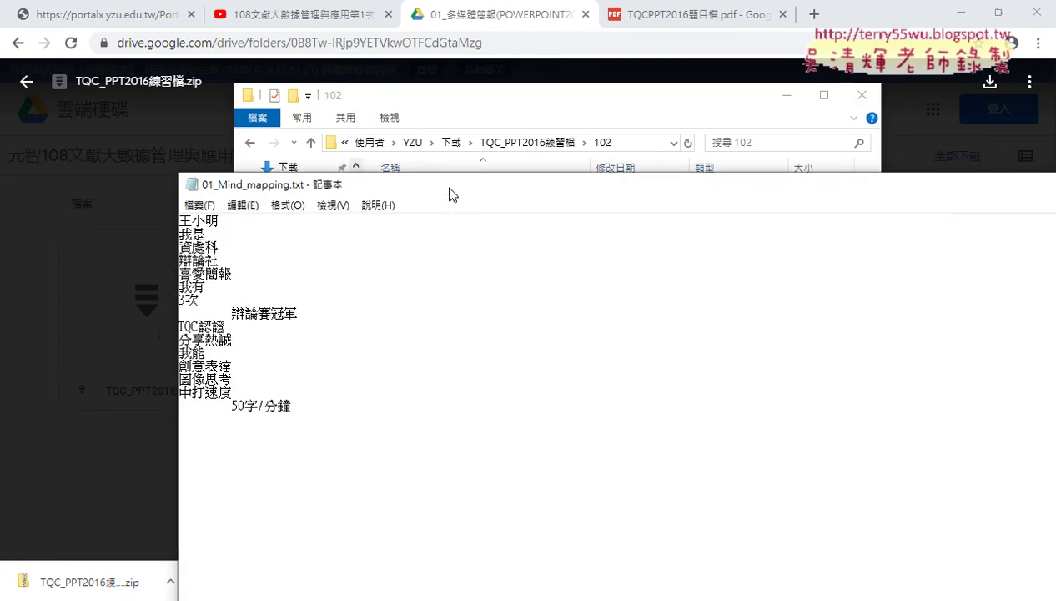
Reposition the Notepad outline window and select its text to read it.
{"action": "left_click_drag", "start_coordinate": [451, 190], "coordinate": [383, 59]}
{"action": "left_click_drag", "start_coordinate": [152, 91], "coordinate": [98, 84]}
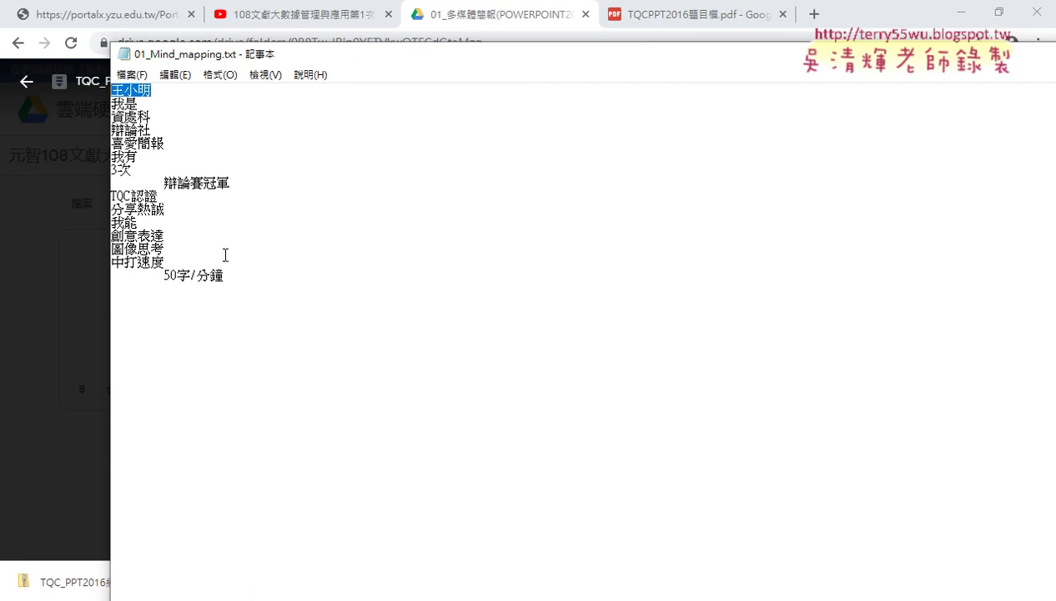
{"action": "left_click_drag", "start_coordinate": [226, 276], "coordinate": [58, 71]}
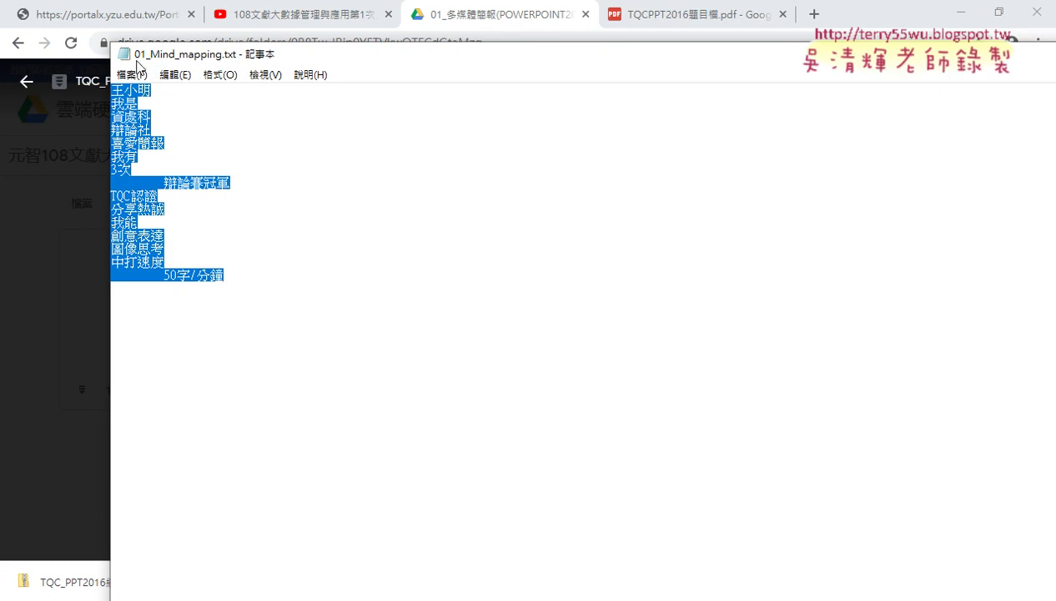
{"action": "left_click_drag", "start_coordinate": [966, 59], "coordinate": [893, 56]}
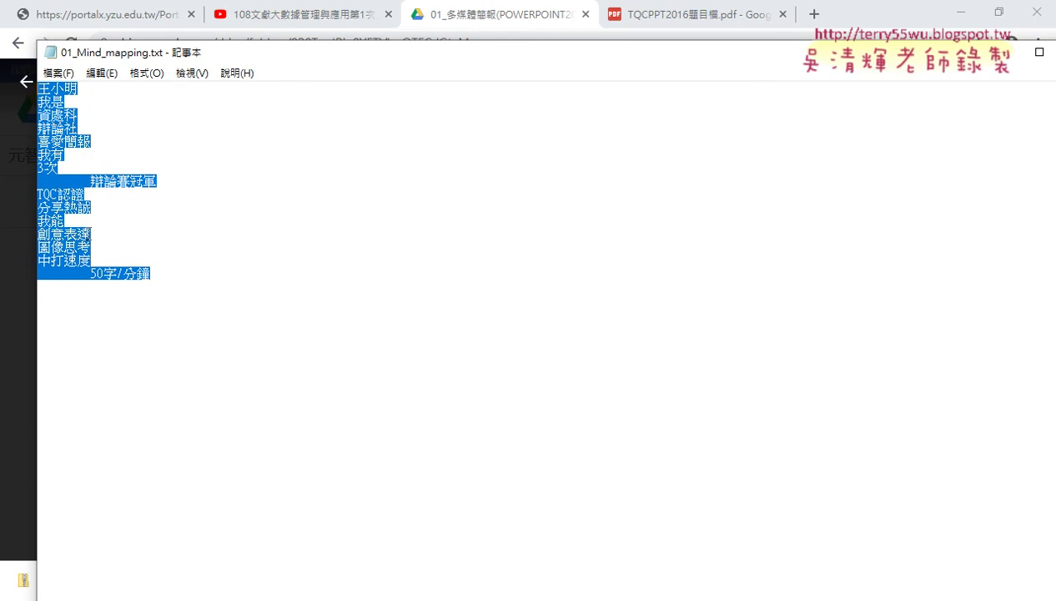
{"action": "mouse_move", "coordinate": [209, 51]}
{"action": "left_mouse_down"}
{"action": "mouse_move", "coordinate": [498, 52]}
{"action": "mouse_move", "coordinate": [277, 48]}
{"action": "left_mouse_up"}
{"action": "left_click", "coordinate": [130, 292]}
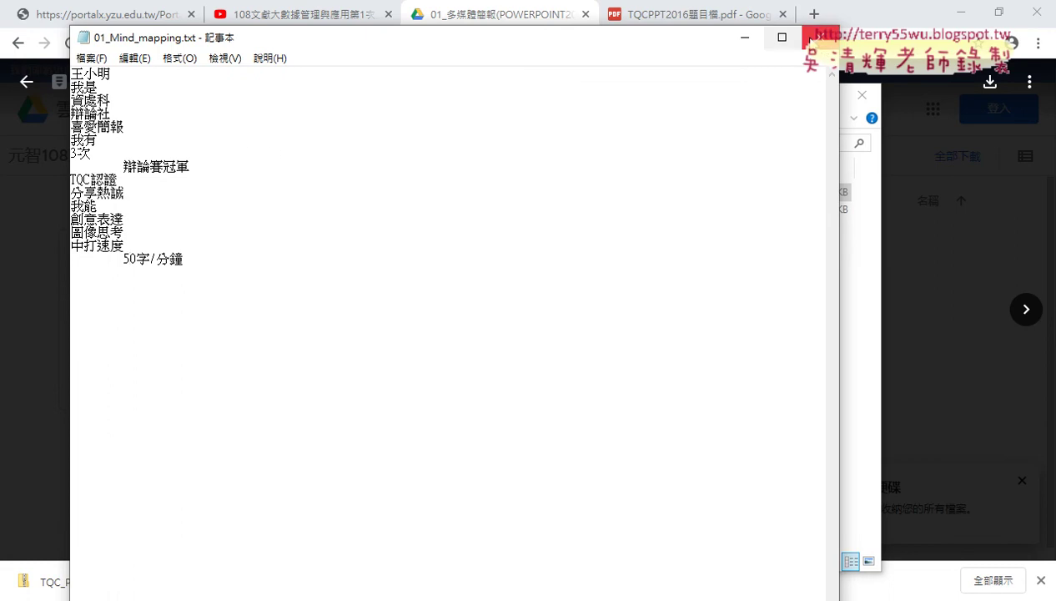
Reopen 01_Mind_mapping.txt and select all its lines, including the first name line.
{"action": "left_click", "coordinate": [810, 38]}
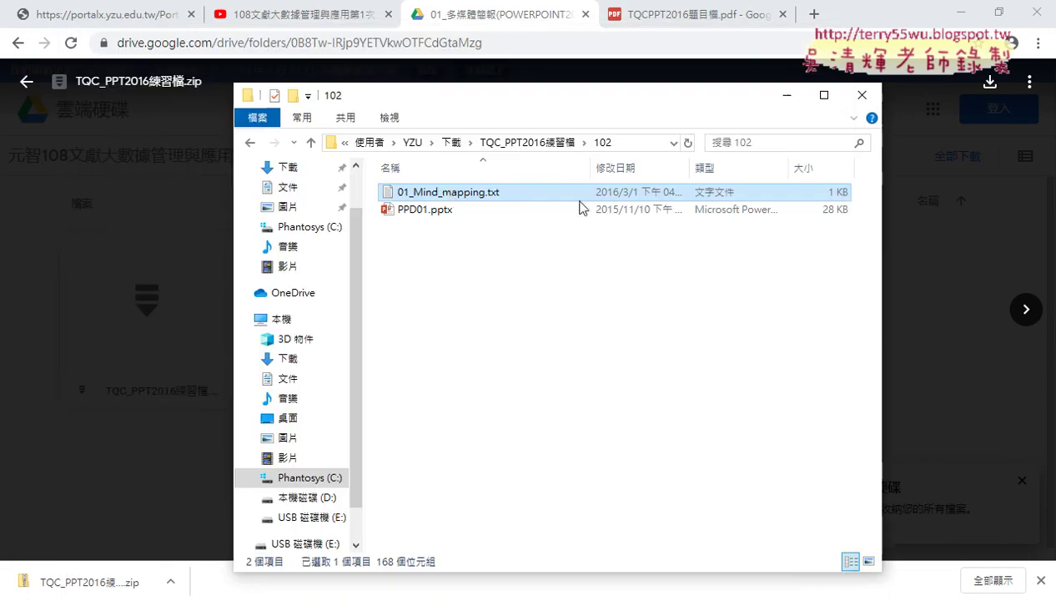
{"action": "double_click", "coordinate": [448, 194]}
{"action": "left_click_drag", "start_coordinate": [237, 248], "coordinate": [218, 265]}
{"action": "key", "text": "ctrl+a"}
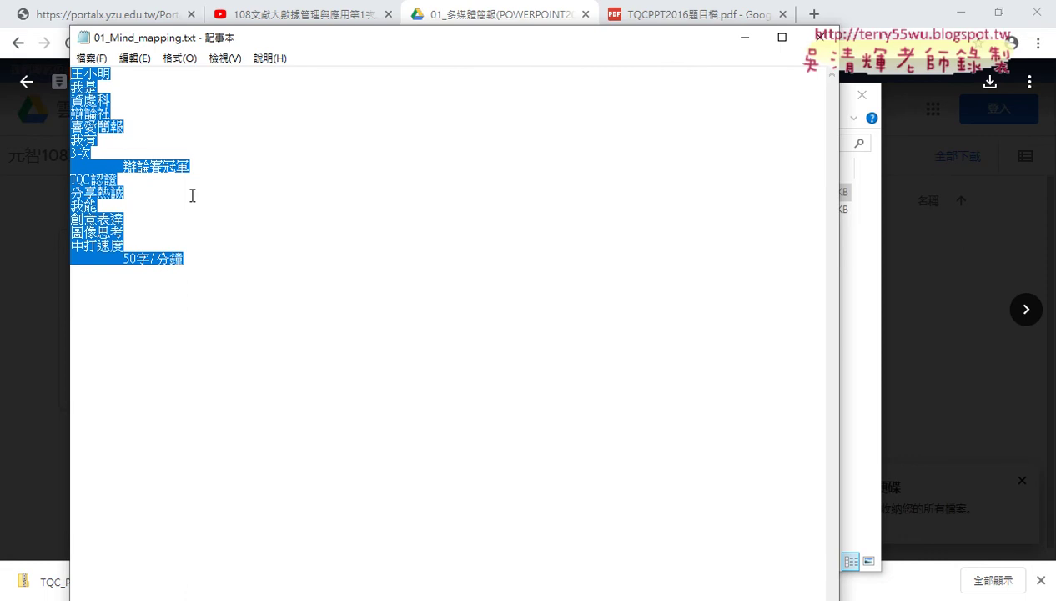
{"action": "mouse_move", "coordinate": [118, 71]}
{"action": "left_mouse_down"}
{"action": "mouse_move", "coordinate": [70, 73]}
{"action": "mouse_move", "coordinate": [64, 88]}
{"action": "left_mouse_up"}
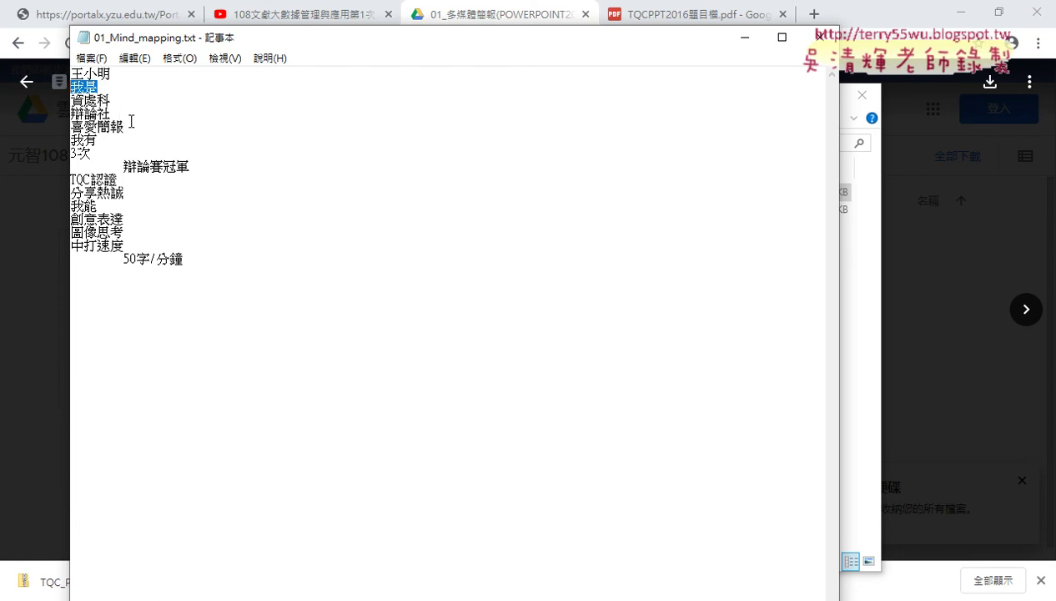
Highlight entries 資處科, 辯論社, 喜愛簡報, 辯論賽冠軍, TQC認證, 分享熱誠, and 中打速度 50字/分鐘.
{"action": "left_click_drag", "start_coordinate": [111, 113], "coordinate": [61, 99]}
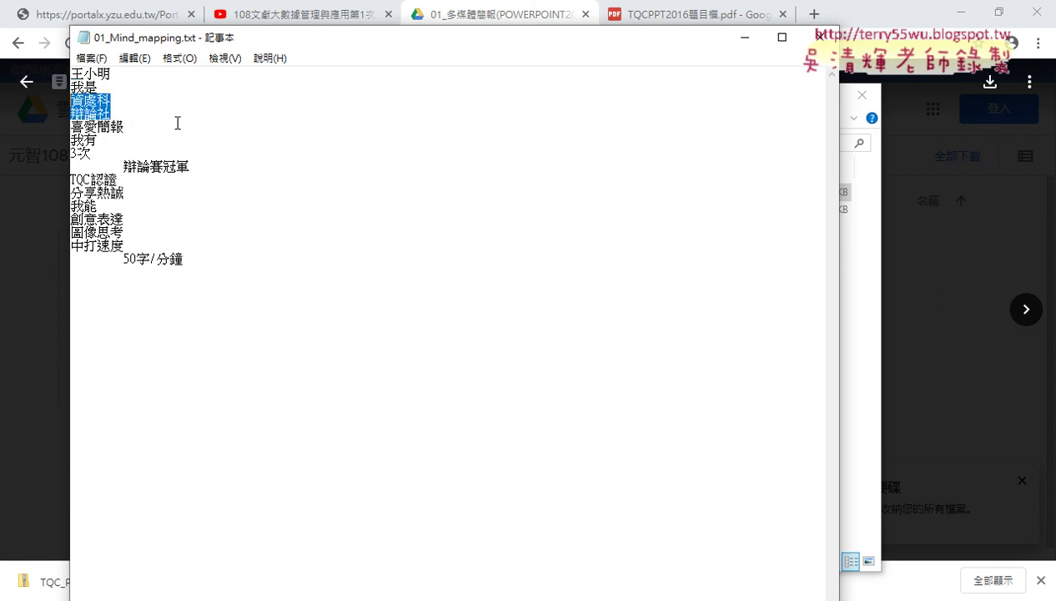
{"action": "left_click_drag", "start_coordinate": [125, 127], "coordinate": [69, 127]}
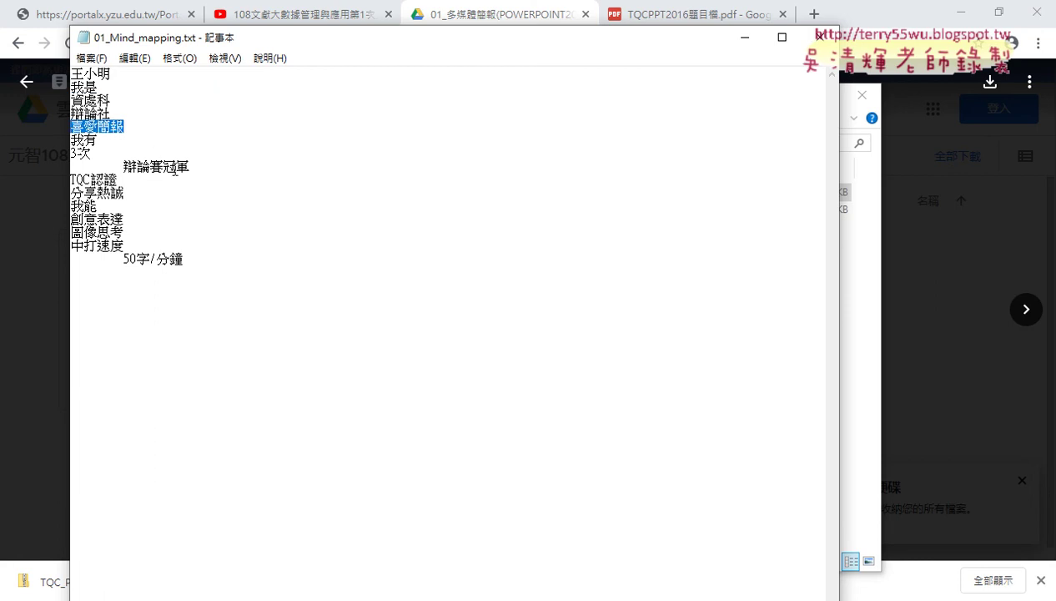
{"action": "left_click_drag", "start_coordinate": [195, 167], "coordinate": [124, 172]}
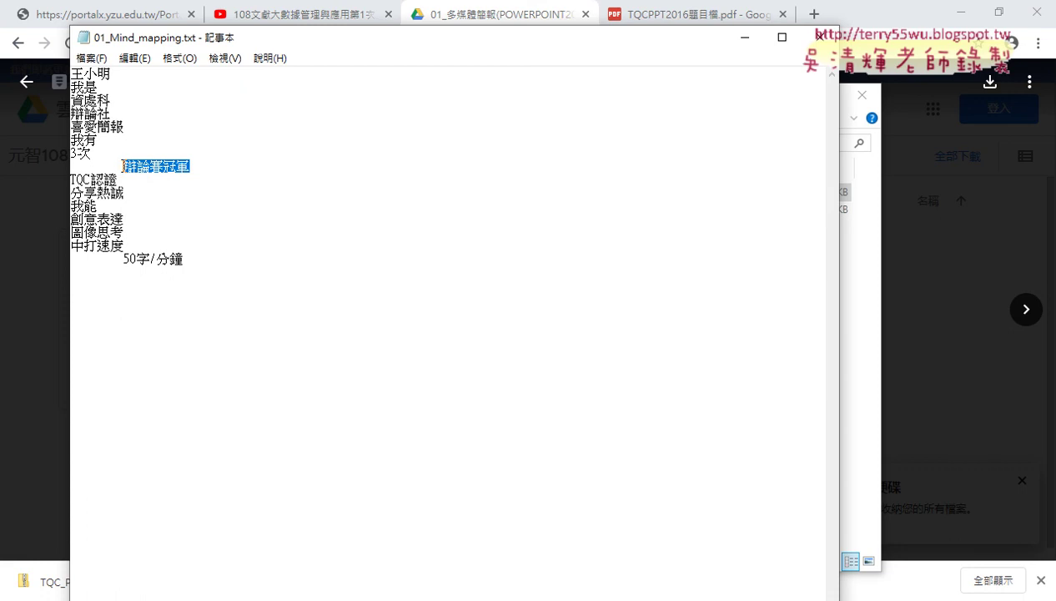
{"action": "left_click_drag", "start_coordinate": [118, 179], "coordinate": [70, 179]}
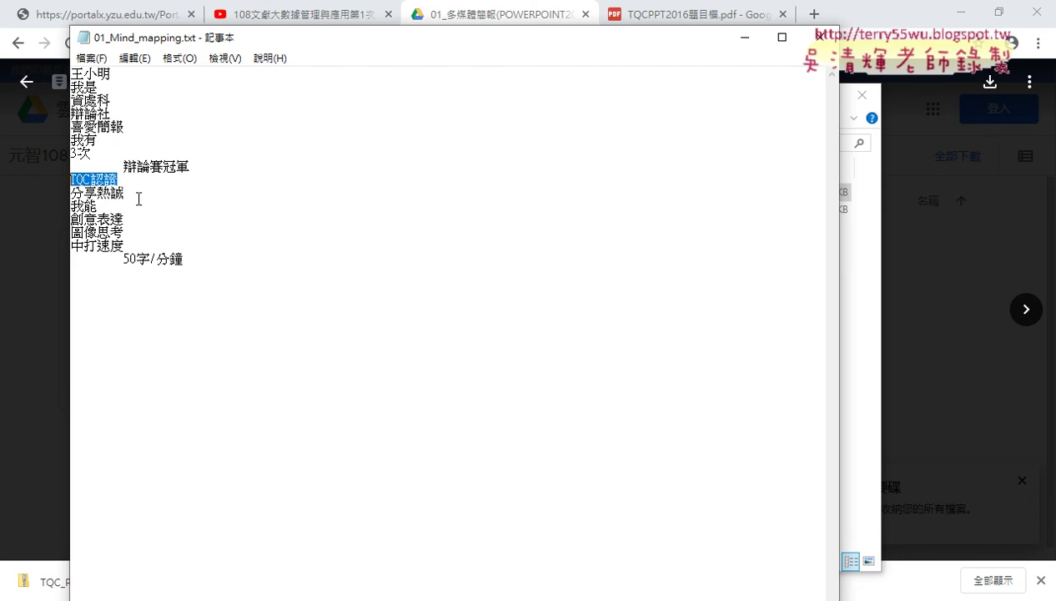
{"action": "left_click_drag", "start_coordinate": [124, 193], "coordinate": [70, 192]}
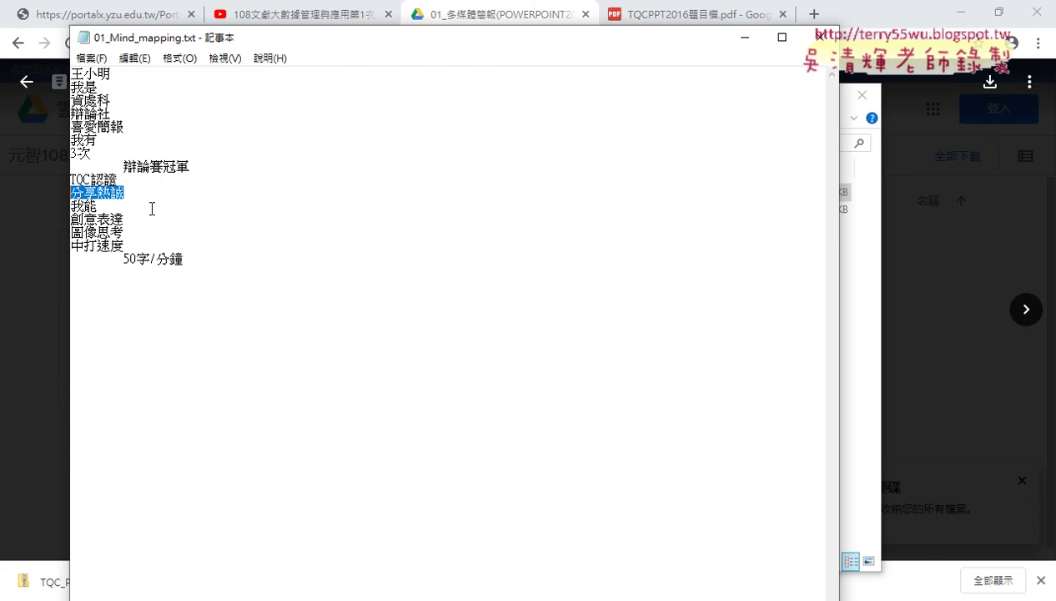
{"action": "left_click_drag", "start_coordinate": [183, 259], "coordinate": [60, 240]}
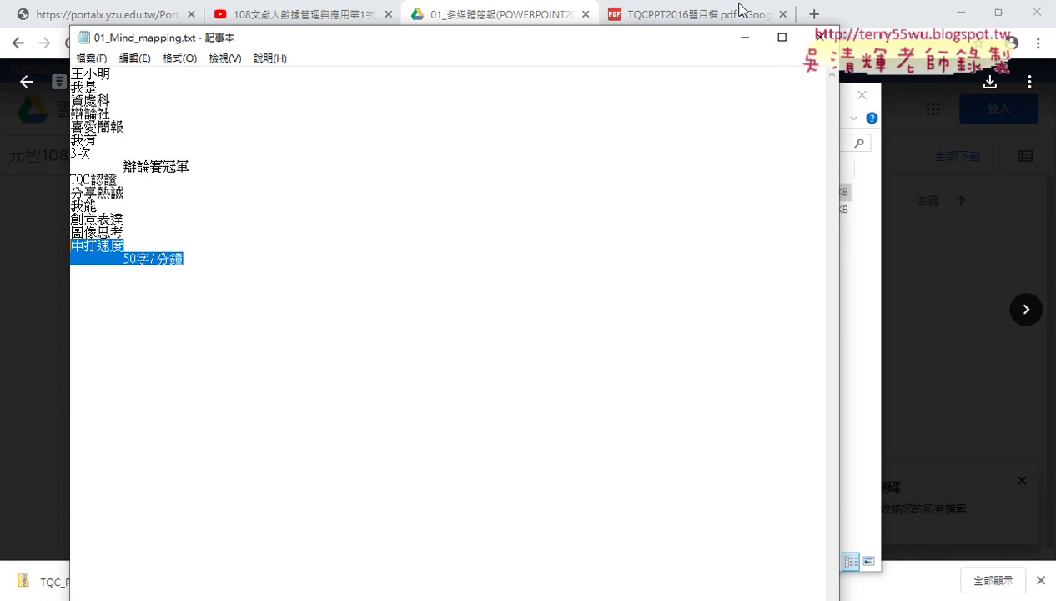
Close the outline and open PPD01.pptx in PowerPoint.
{"action": "left_click", "coordinate": [820, 37]}
{"action": "left_click", "coordinate": [449, 215]}
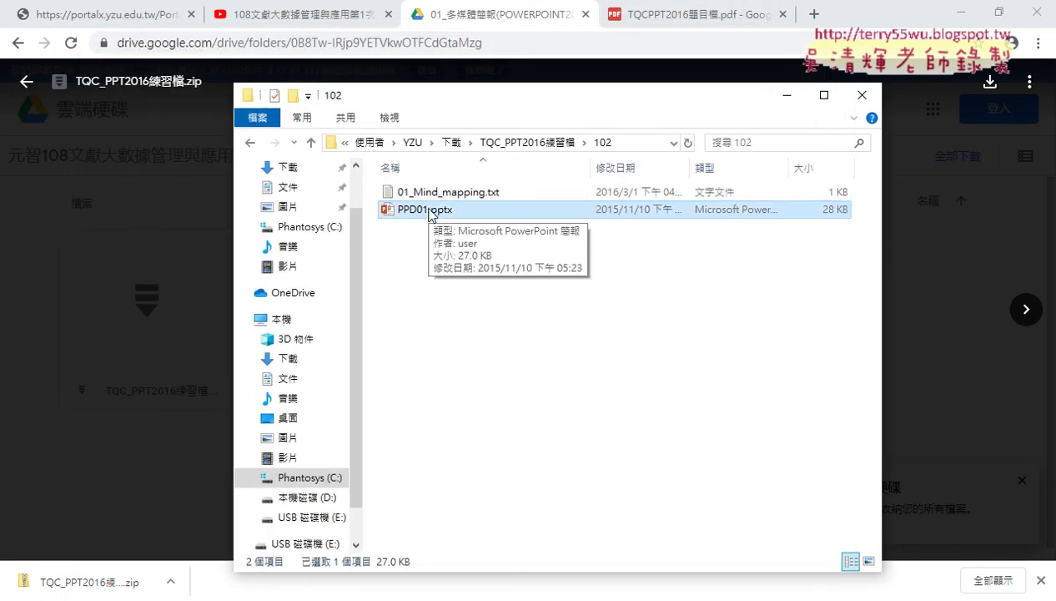
{"action": "double_click", "coordinate": [441, 210]}
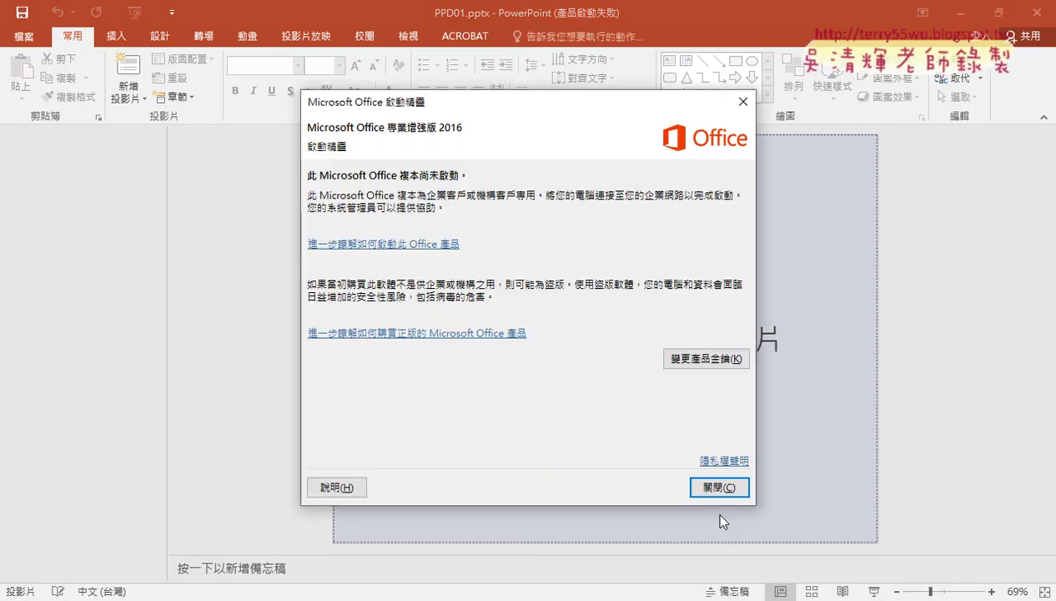
Dismiss activation, then use Slides from Outline to pick 102's 01_Mind_mapping.txt.
{"action": "left_click", "coordinate": [717, 486]}
{"action": "left_click", "coordinate": [140, 102]}
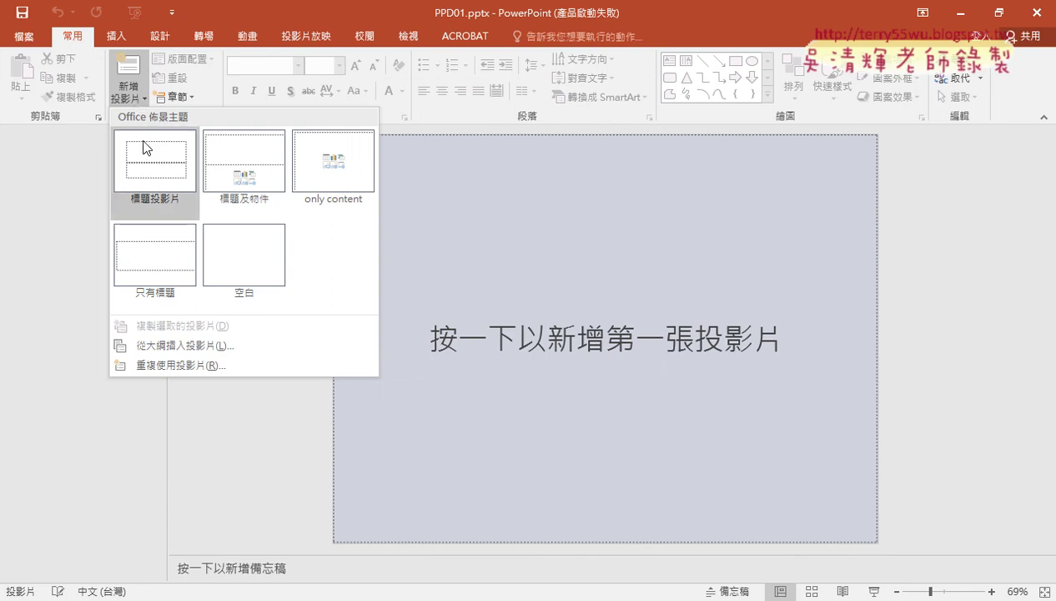
{"action": "left_click", "coordinate": [193, 350]}
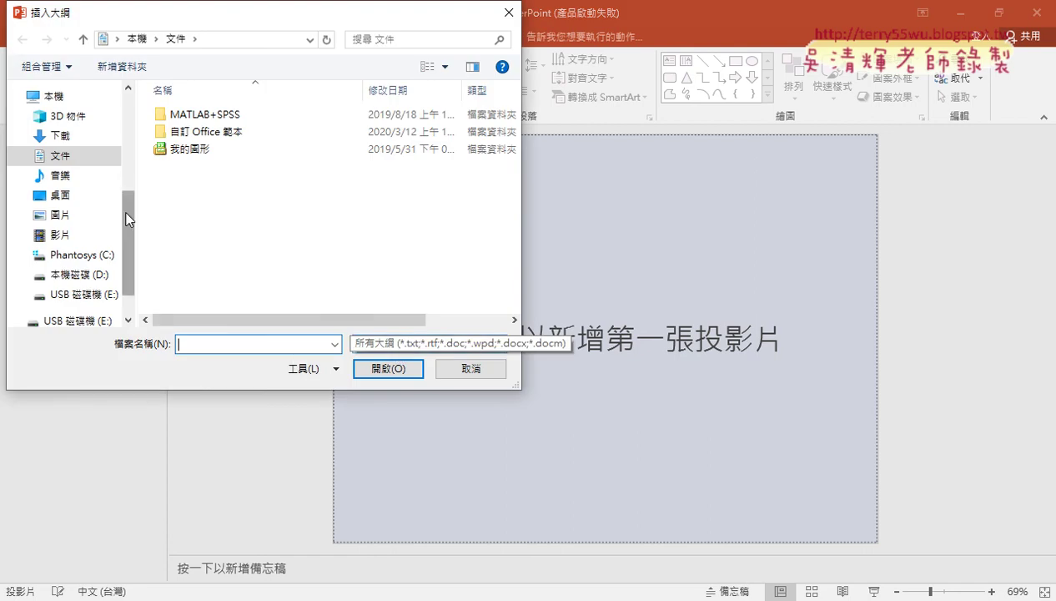
{"action": "left_click", "coordinate": [72, 138]}
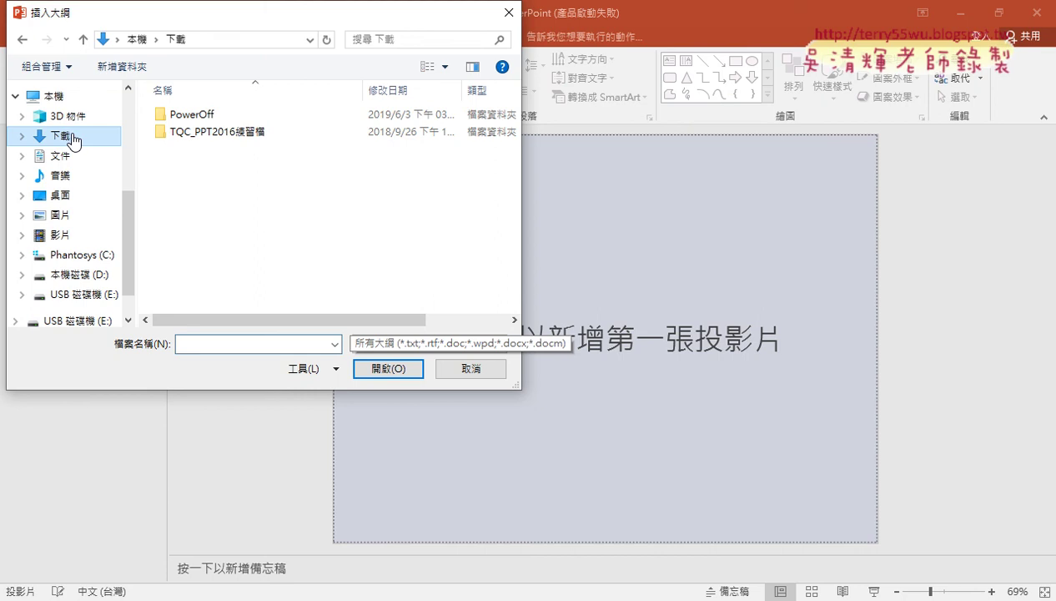
{"action": "double_click", "coordinate": [236, 134]}
{"action": "double_click", "coordinate": [214, 117]}
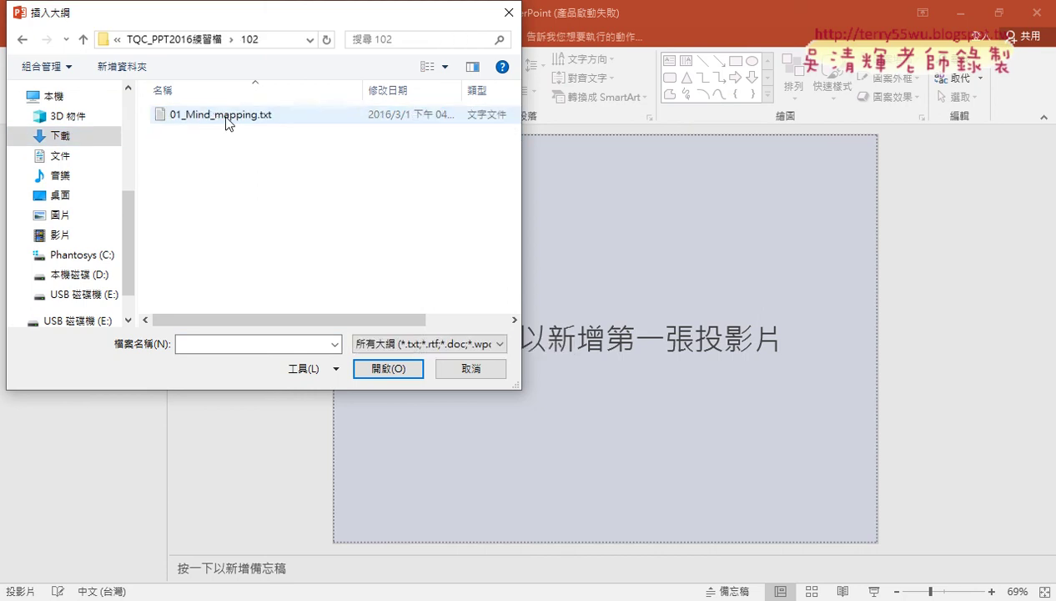
{"action": "left_click", "coordinate": [250, 118]}
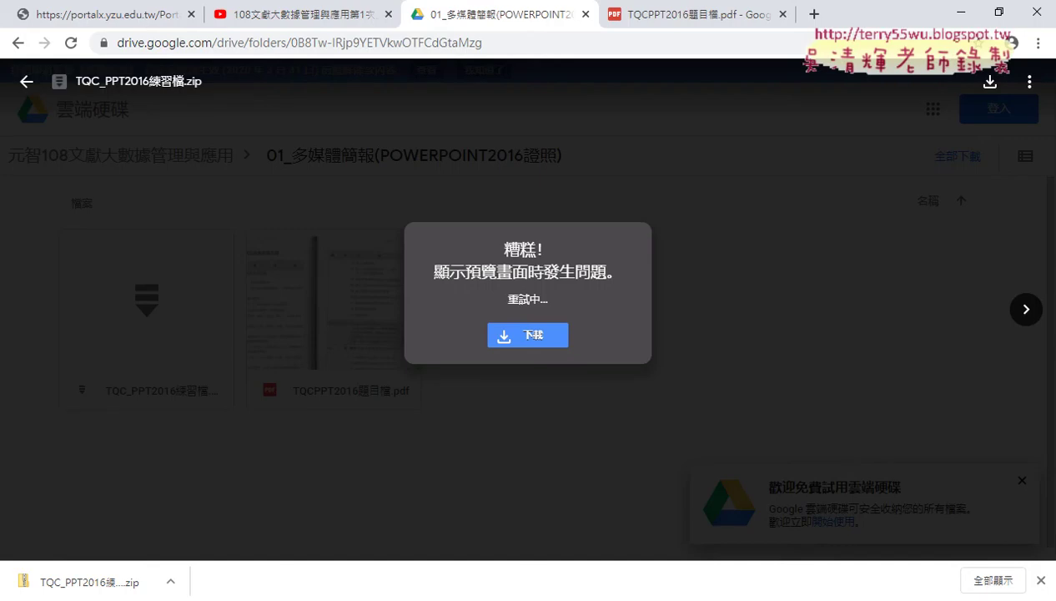
Glance at the portal tab, then return to the lesson-video YouTube playlist.
{"action": "left_click", "coordinate": [309, 17]}
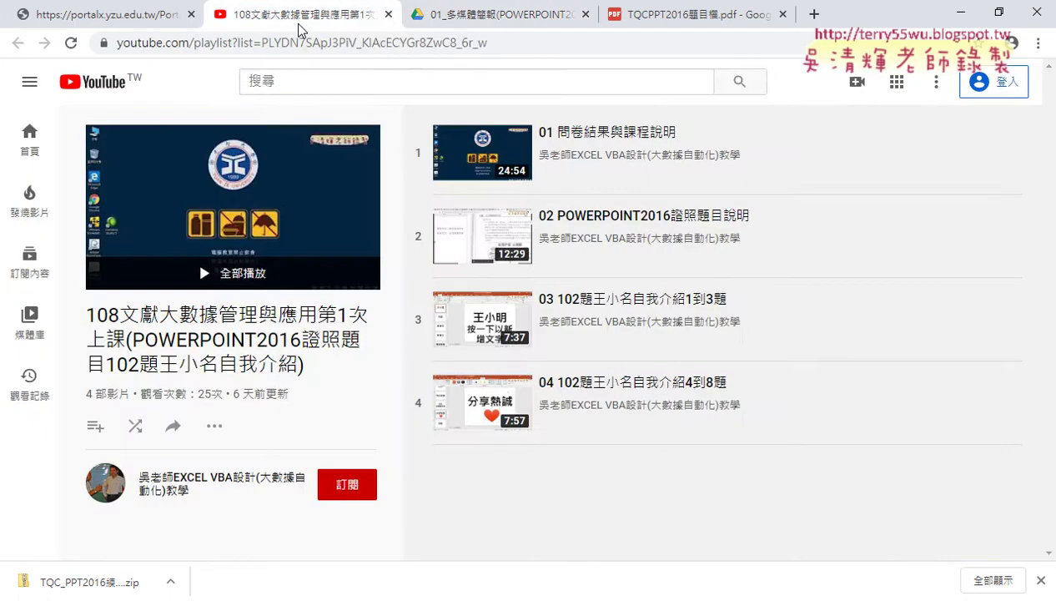
{"action": "left_click", "coordinate": [87, 17]}
{"action": "scroll", "coordinate": [364, 277], "scroll_direction": "up", "scroll_amount": 5}
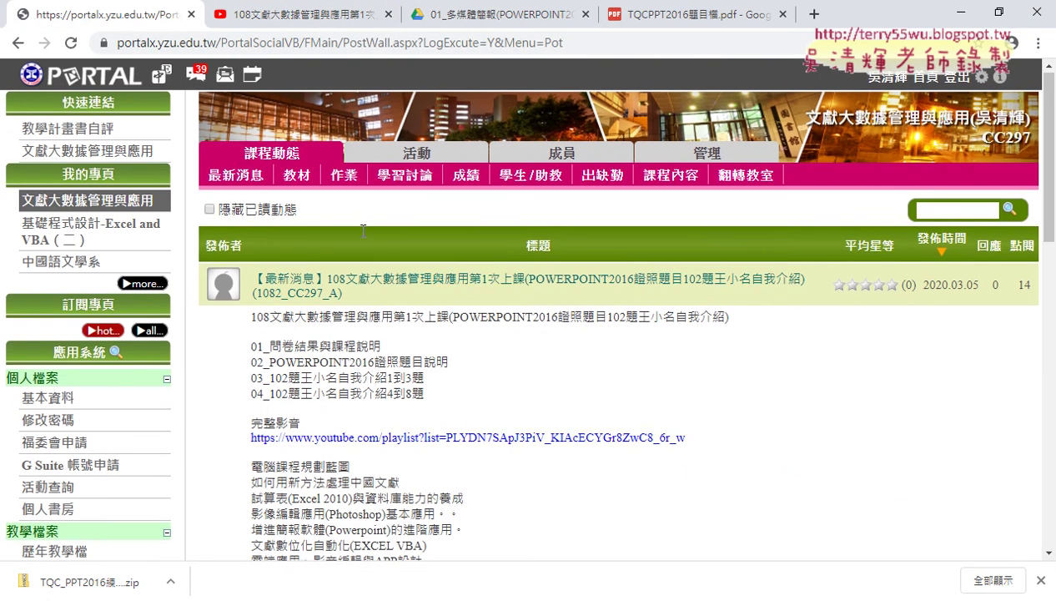
{"action": "left_click", "coordinate": [288, 15]}
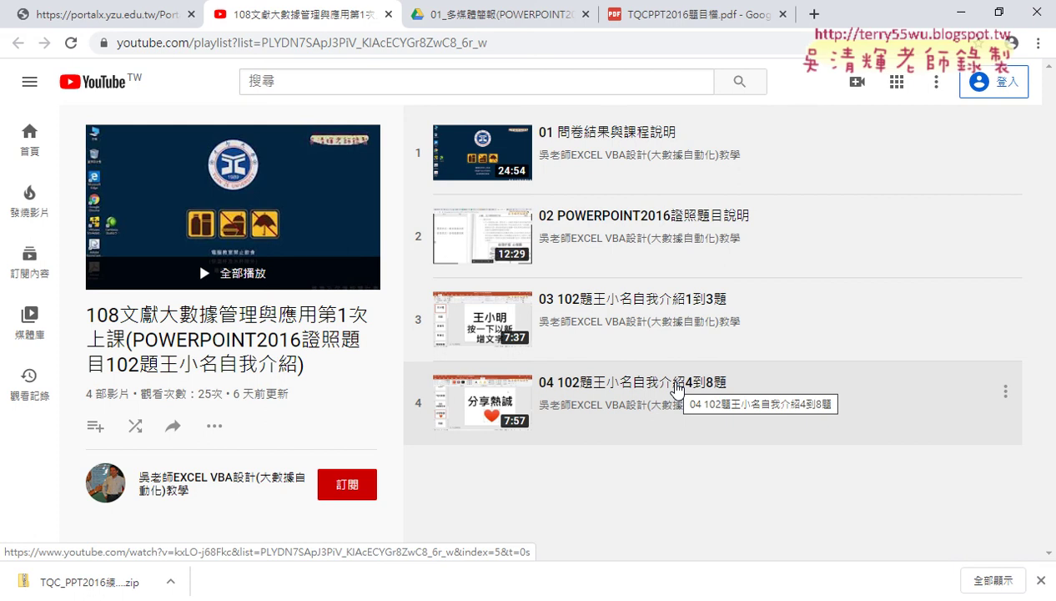
Switch to the exam PDF tab and scroll down to page 5.
{"action": "left_click", "coordinate": [755, 12]}
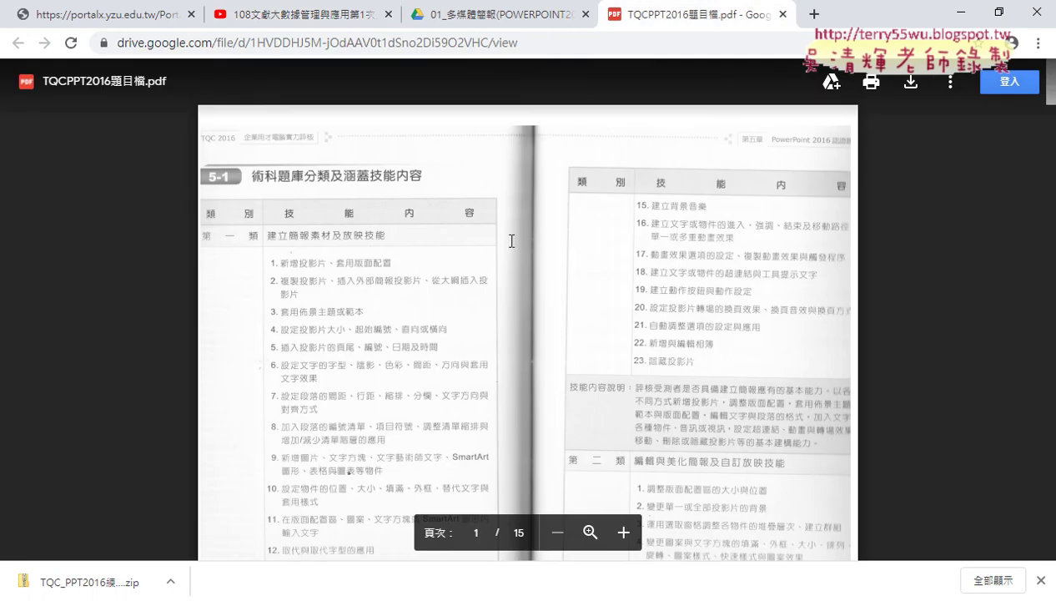
{"action": "scroll", "coordinate": [337, 261], "scroll_direction": "down", "scroll_amount": 3}
{"action": "scroll", "coordinate": [337, 261], "scroll_direction": "down", "scroll_amount": 4}
{"action": "scroll", "coordinate": [337, 261], "scroll_direction": "down", "scroll_amount": 5}
{"action": "scroll", "coordinate": [338, 261], "scroll_direction": "down", "scroll_amount": 2}
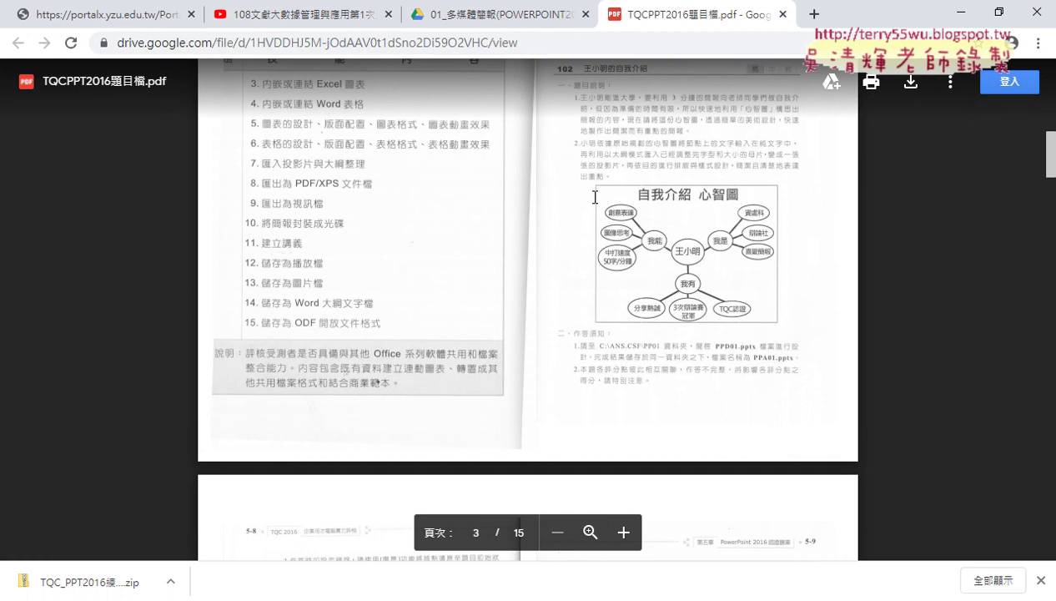
{"action": "scroll", "coordinate": [594, 197], "scroll_direction": "down", "scroll_amount": 5}
{"action": "scroll", "coordinate": [595, 196], "scroll_direction": "down", "scroll_amount": 2}
{"action": "scroll", "coordinate": [595, 197], "scroll_direction": "down", "scroll_amount": 4}
{"action": "scroll", "coordinate": [595, 197], "scroll_direction": "down", "scroll_amount": 2}
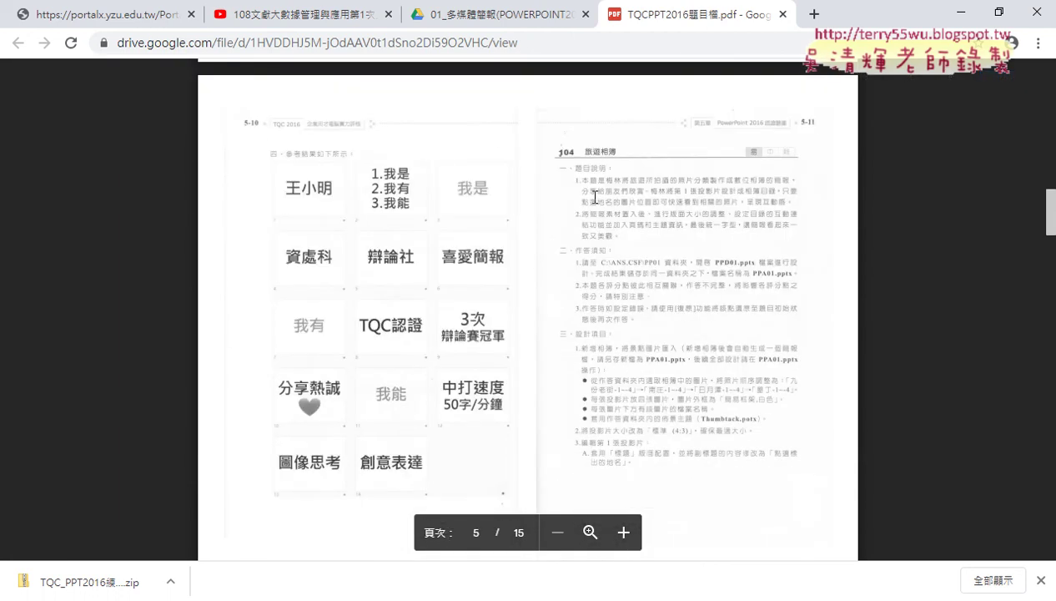
{"action": "scroll", "coordinate": [581, 162], "scroll_direction": "down", "scroll_amount": 1}
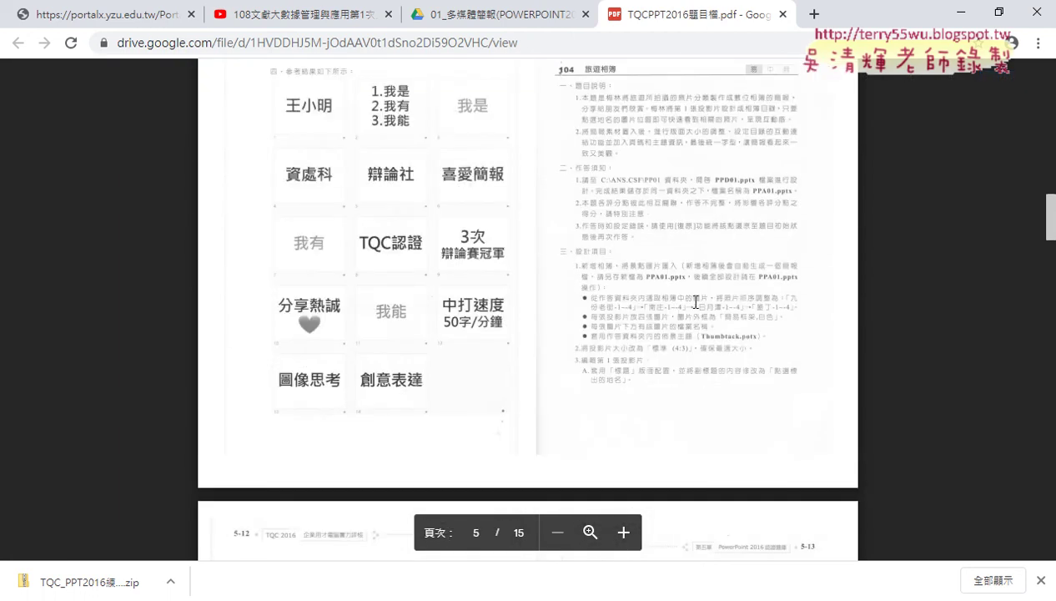
Zoom the PDF in twice to read task 102's reference result slides.
{"action": "left_click", "coordinate": [623, 532]}
{"action": "left_click", "coordinate": [623, 532]}
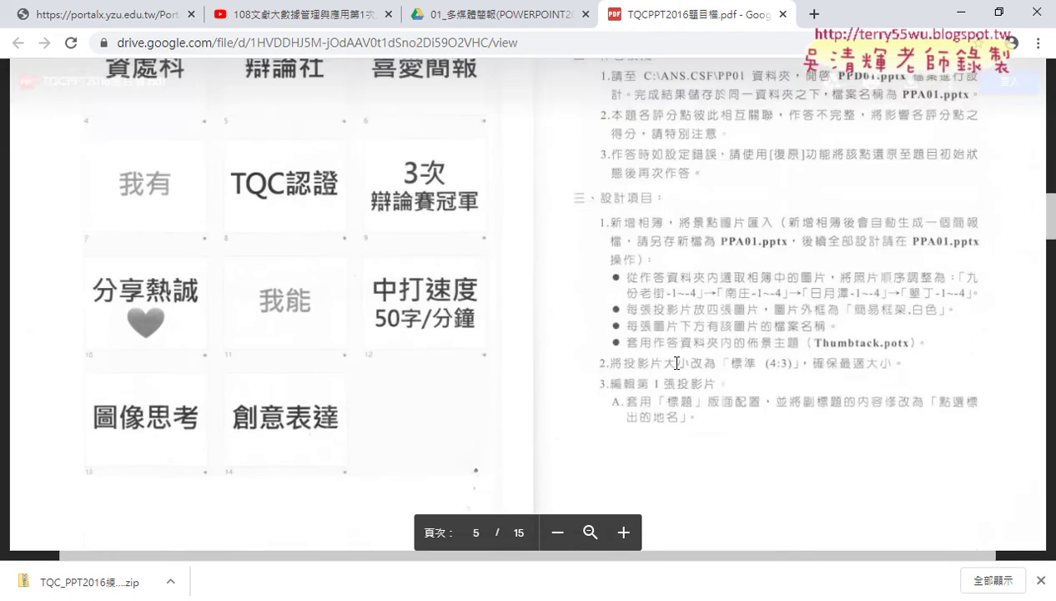
{"action": "scroll", "coordinate": [676, 363], "scroll_direction": "up", "scroll_amount": 4}
{"action": "scroll", "coordinate": [678, 354], "scroll_direction": "down", "scroll_amount": 1}
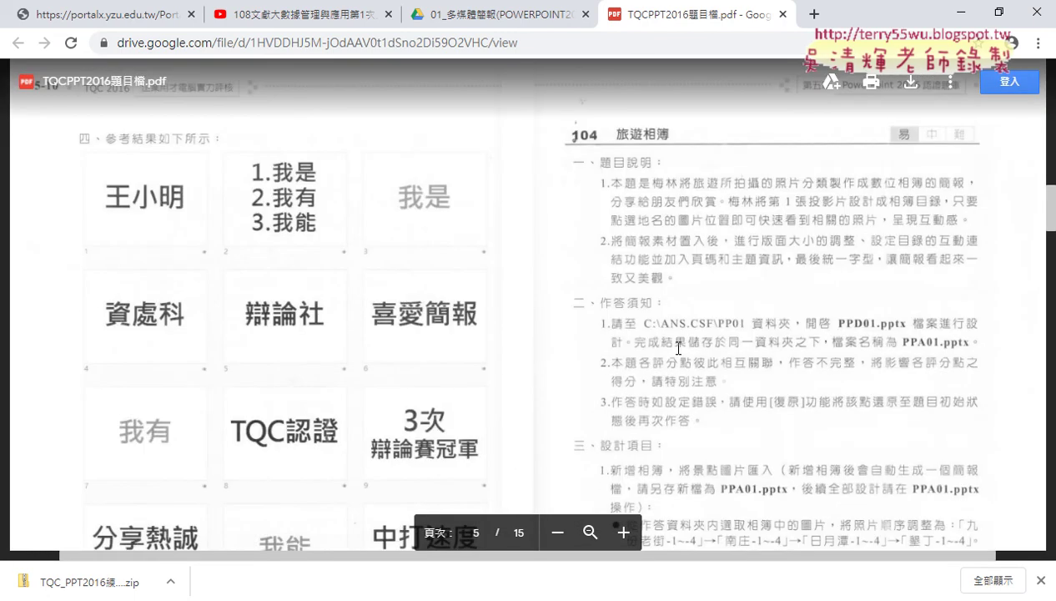